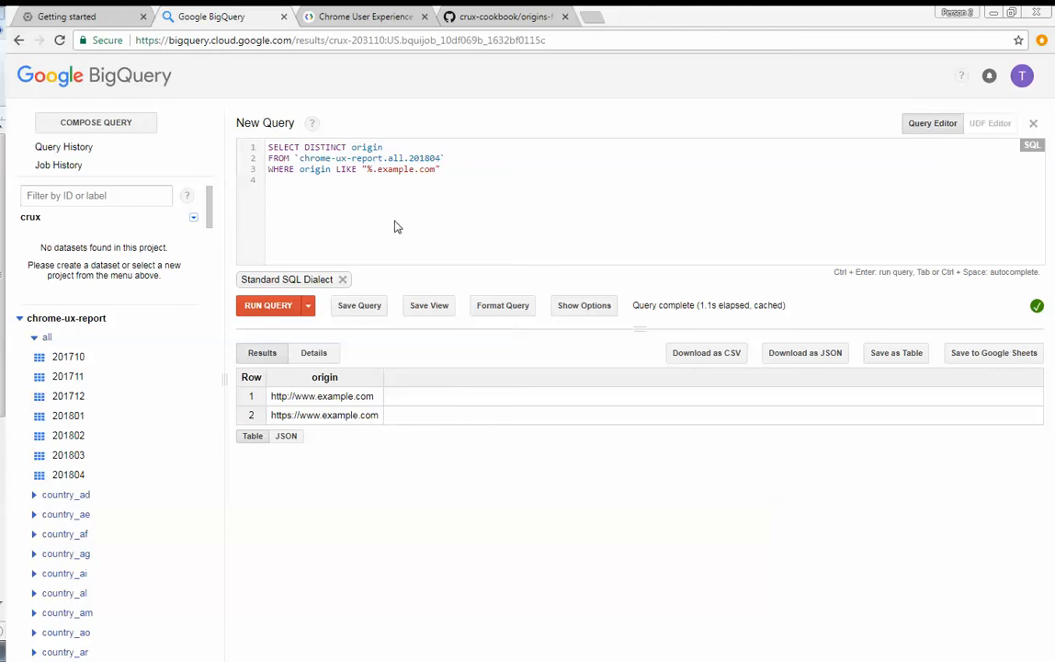
double_click(398, 170)
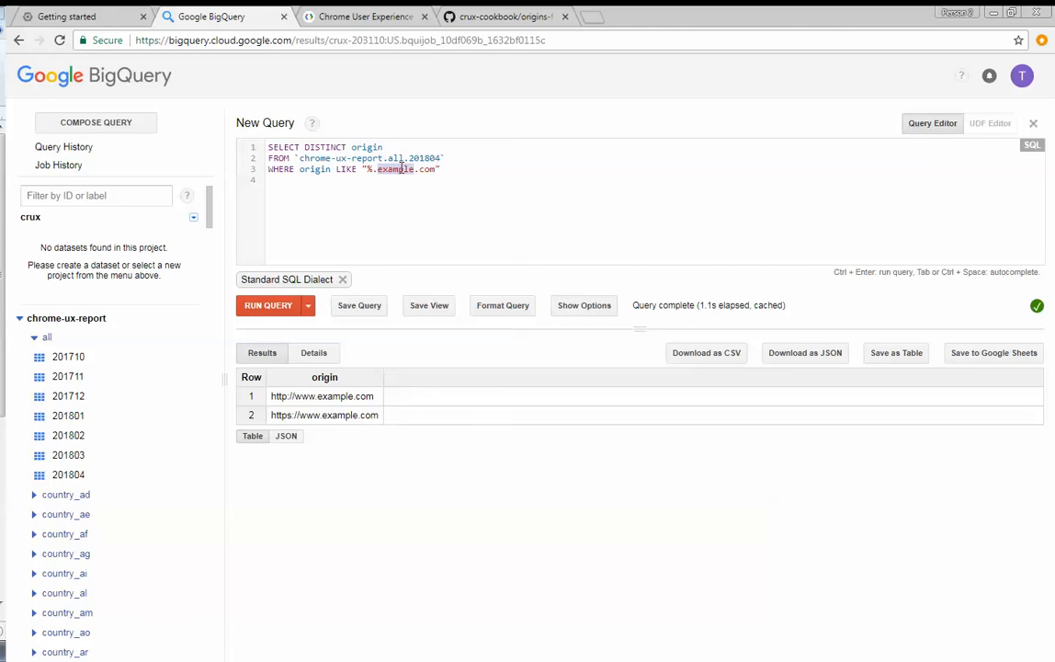
type("reddit")
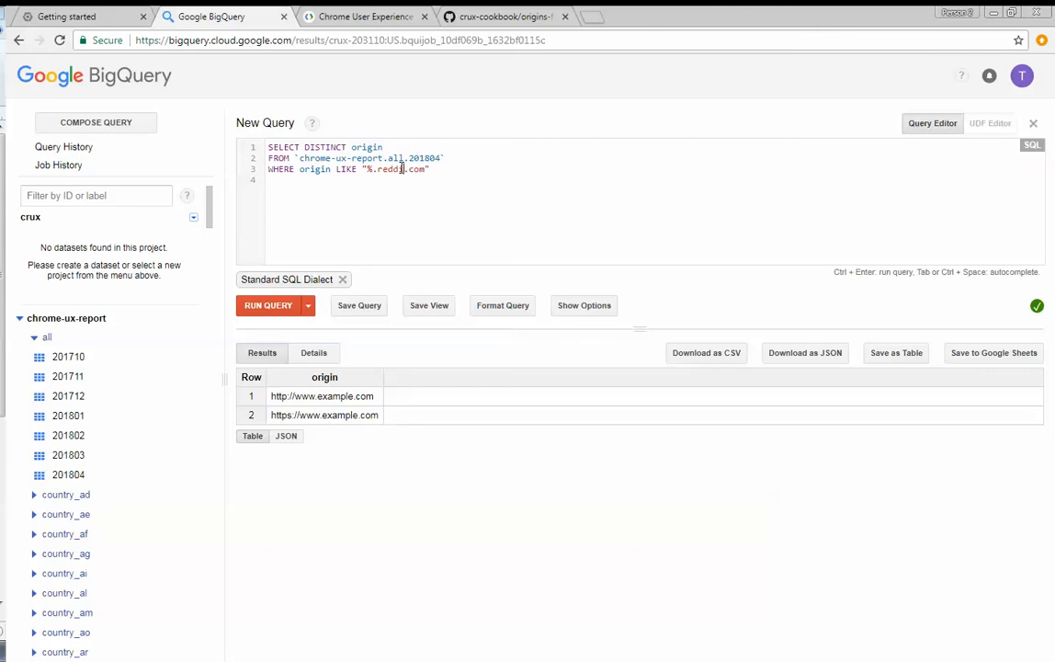
key("ctrl+Return")
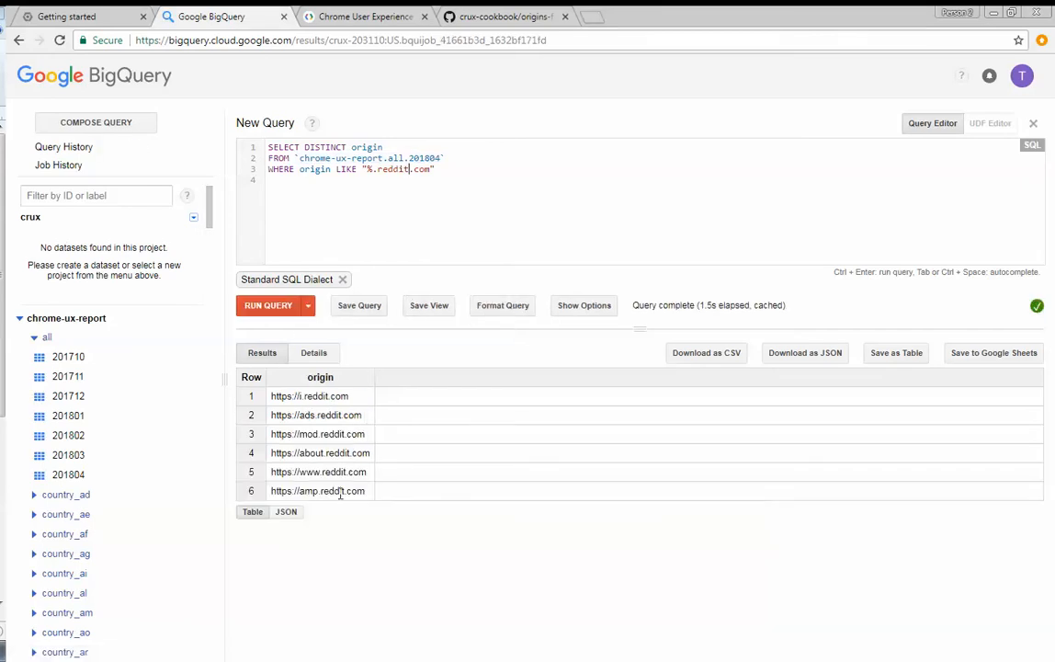
left_click_drag(369, 473, 254, 472)
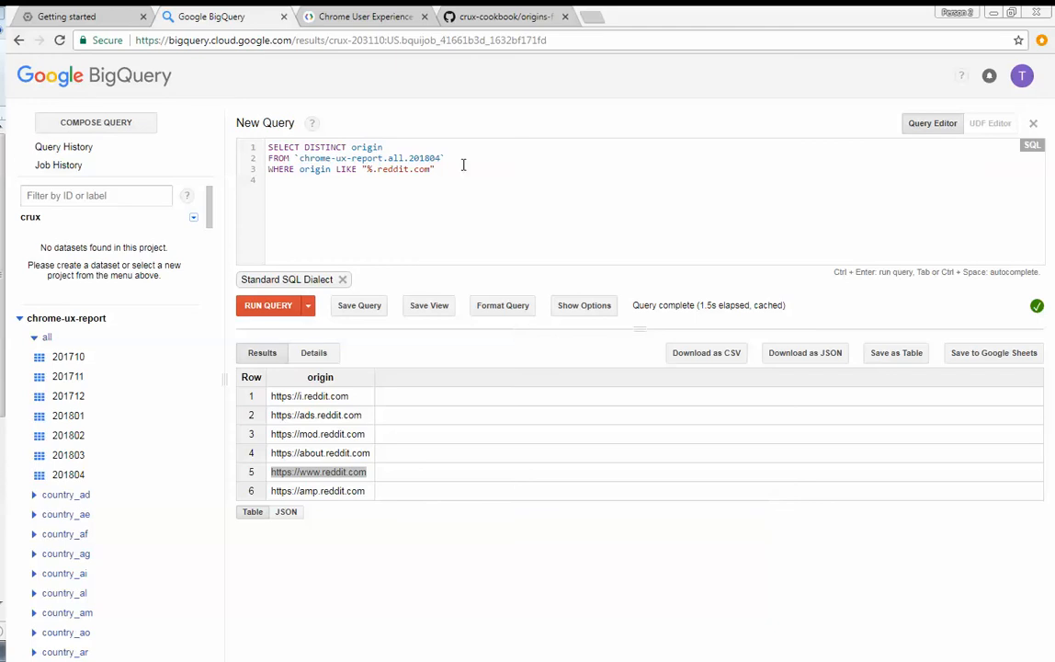
- Query the 201804 table for distinct origins matching "%.ycombinator.com"
double_click(386, 169)
type("ycombinator")
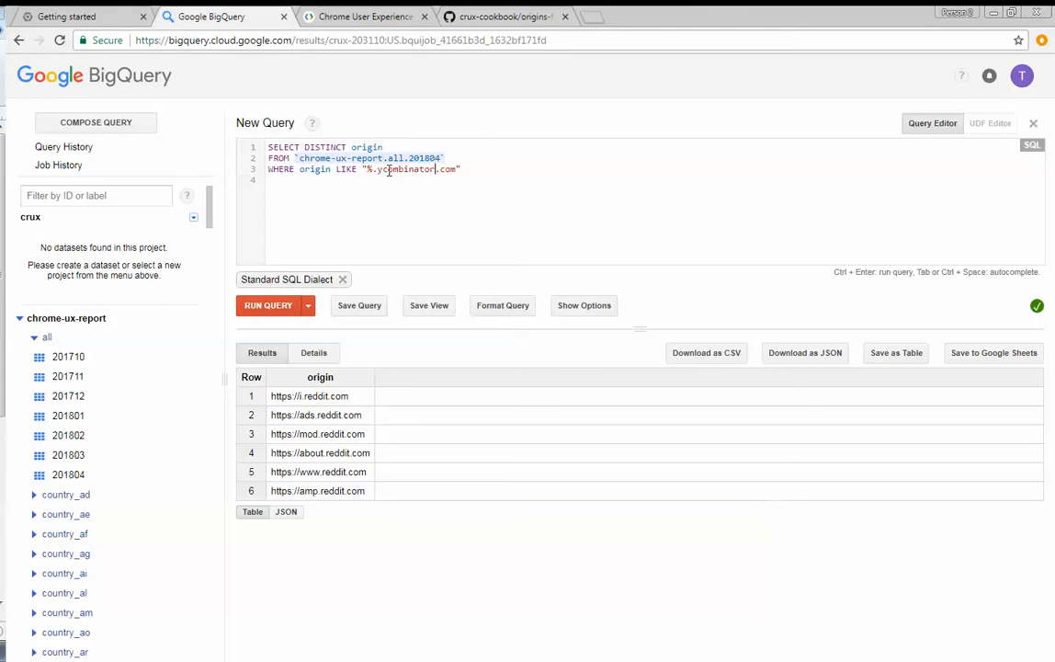
key("ctrl+Return")
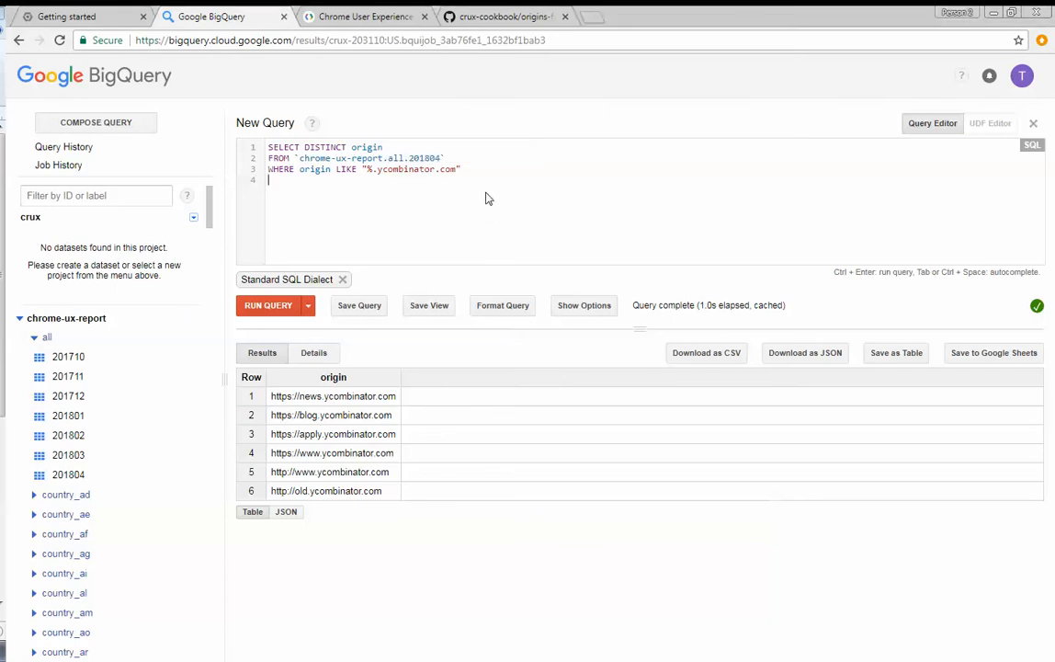
left_click(492, 170)
key("shift+Home")
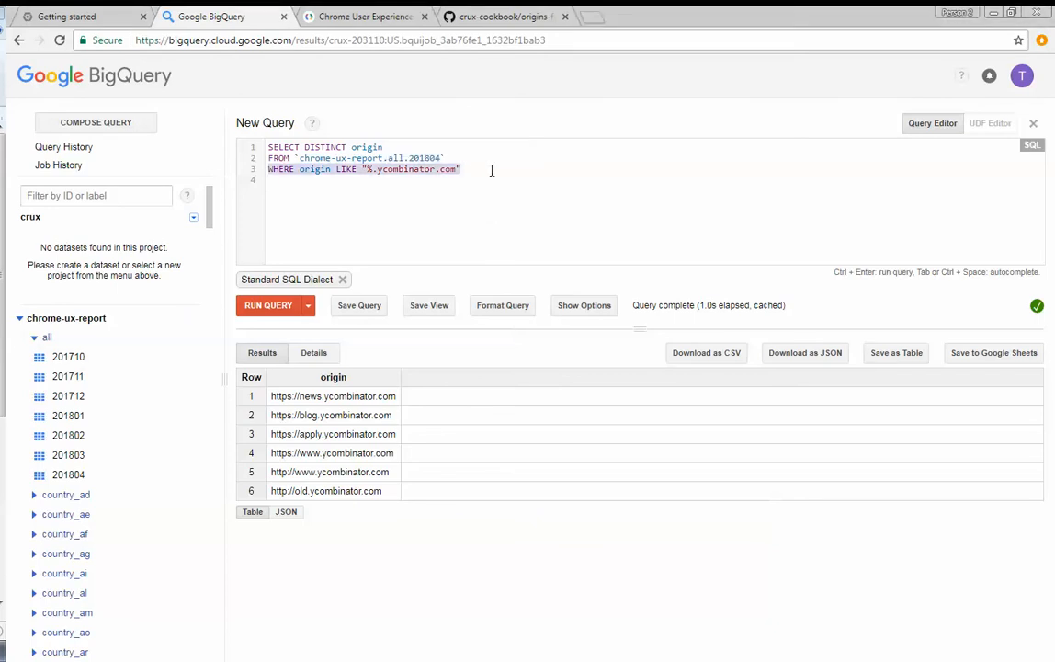
type("WHERE origin IN (\"https://news.ycombinator.com\", \"https://www.reddit.com\")")
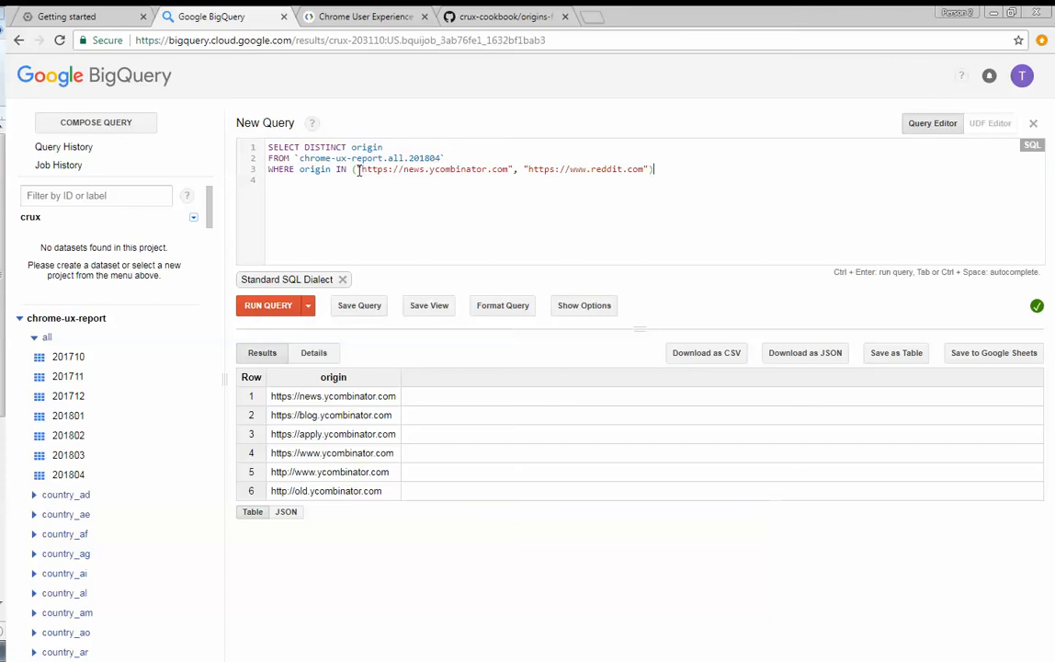
left_click_drag(358, 170, 508, 160)
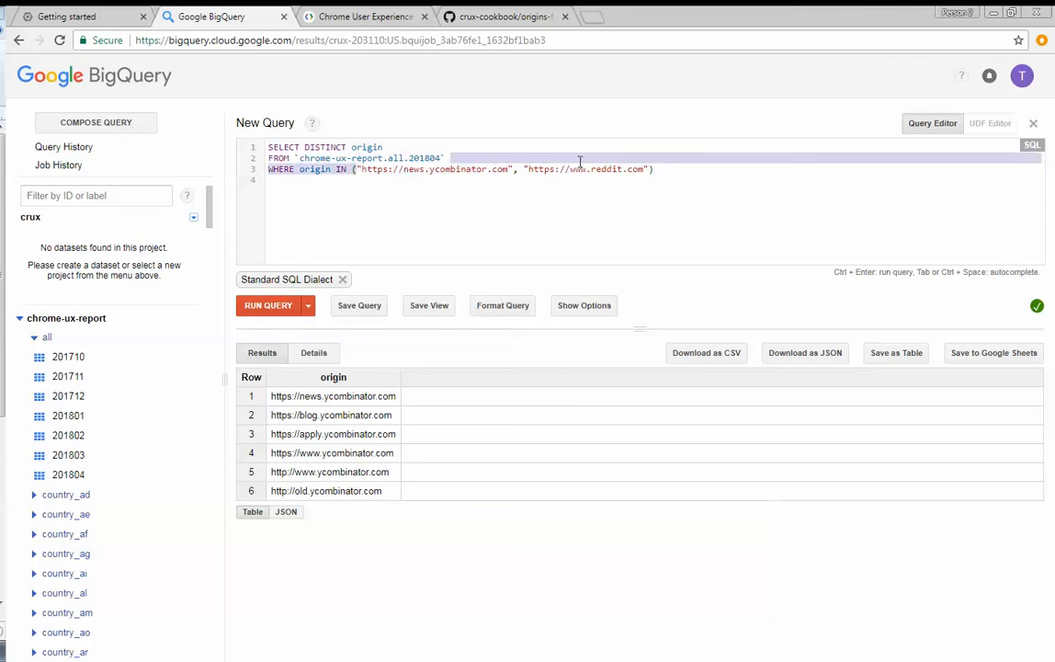
left_click(612, 184)
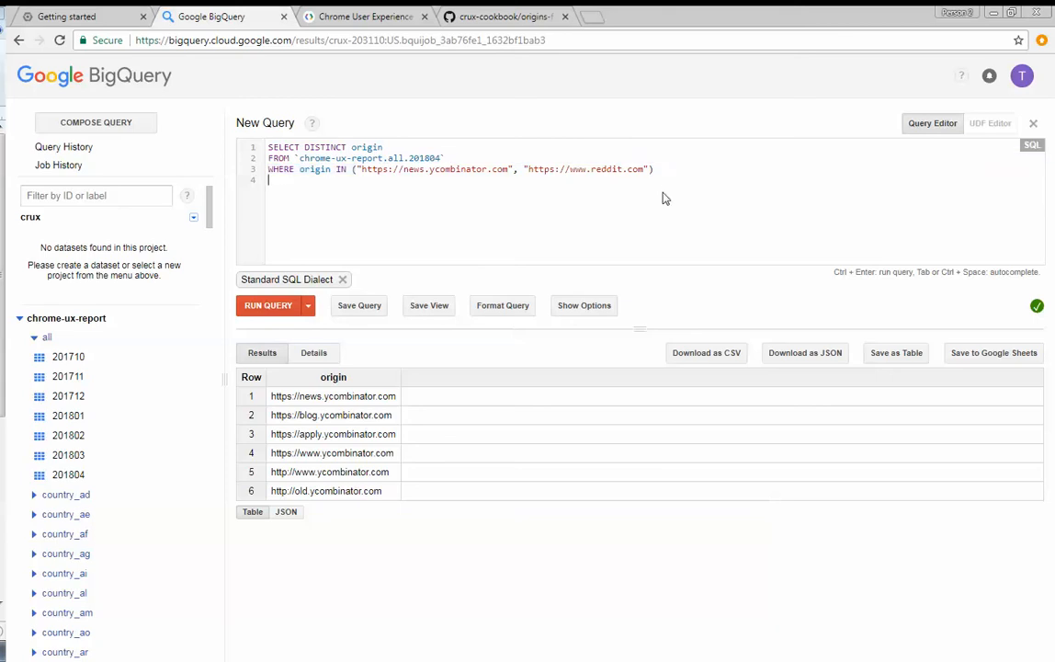
key("ctrl+Return")
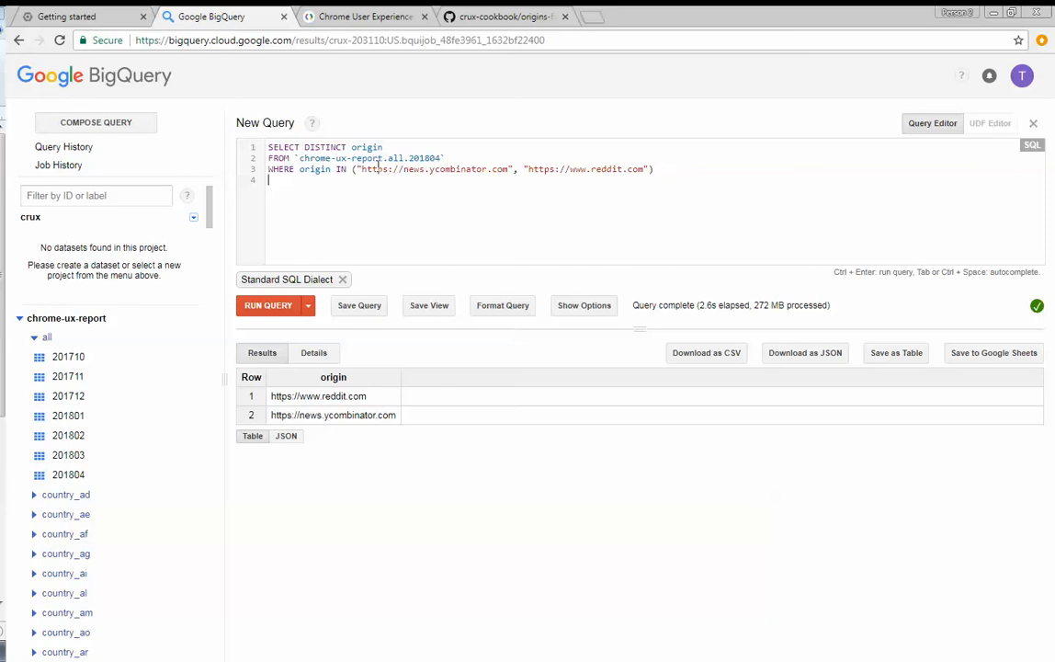
- Remove DISTINCT from the SELECT clause and add form_factor.name as a column after origin
double_click(333, 147)
key("BackSpace")
key("BackSpace")
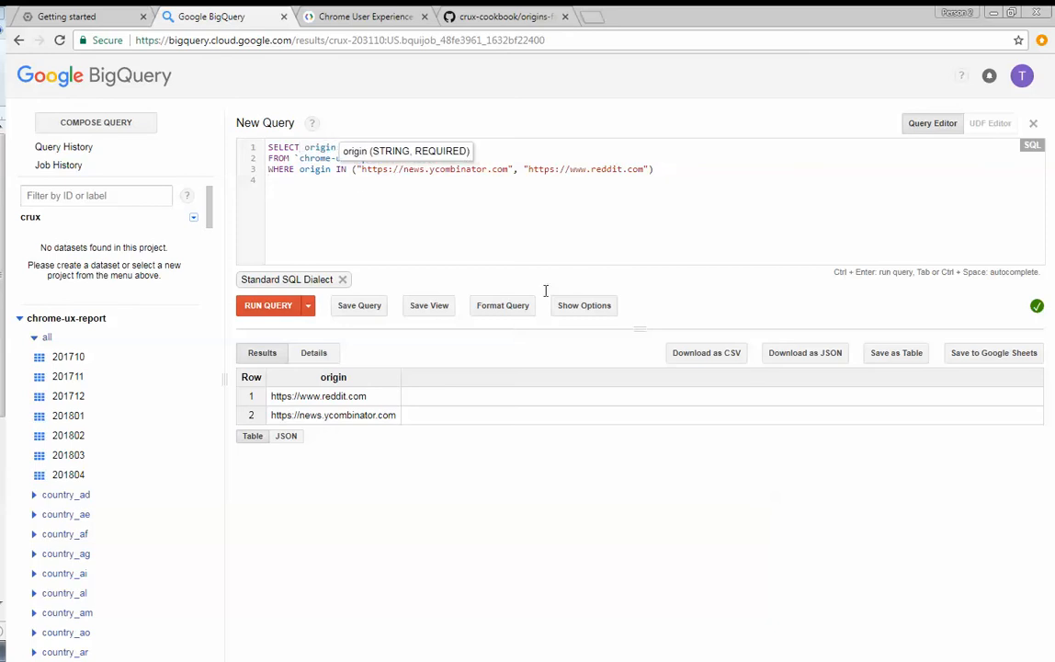
type(", ")
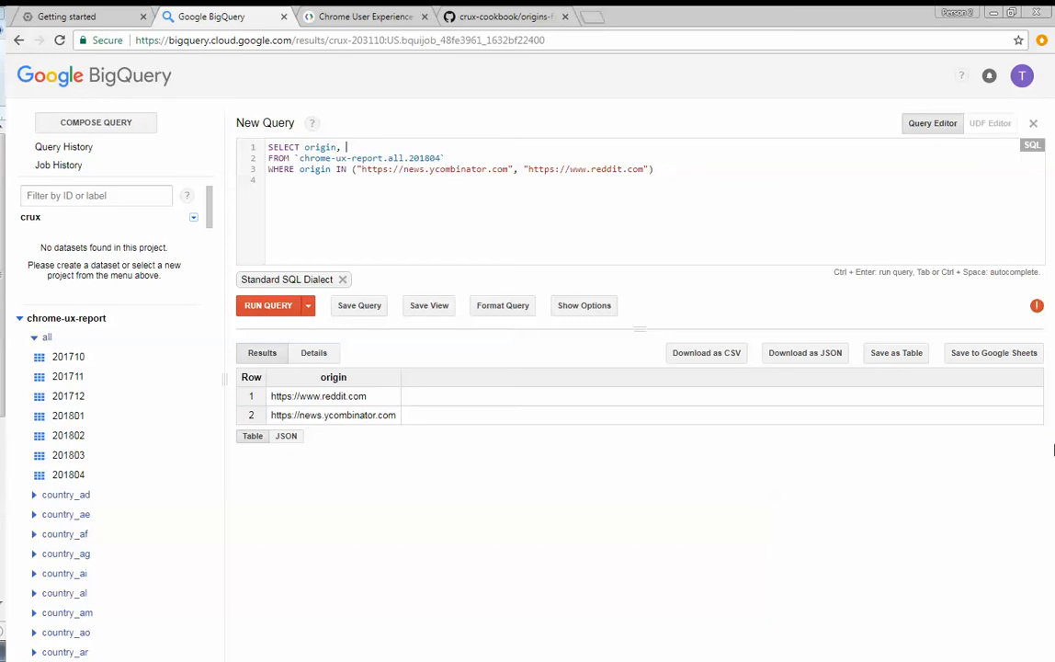
type("form")
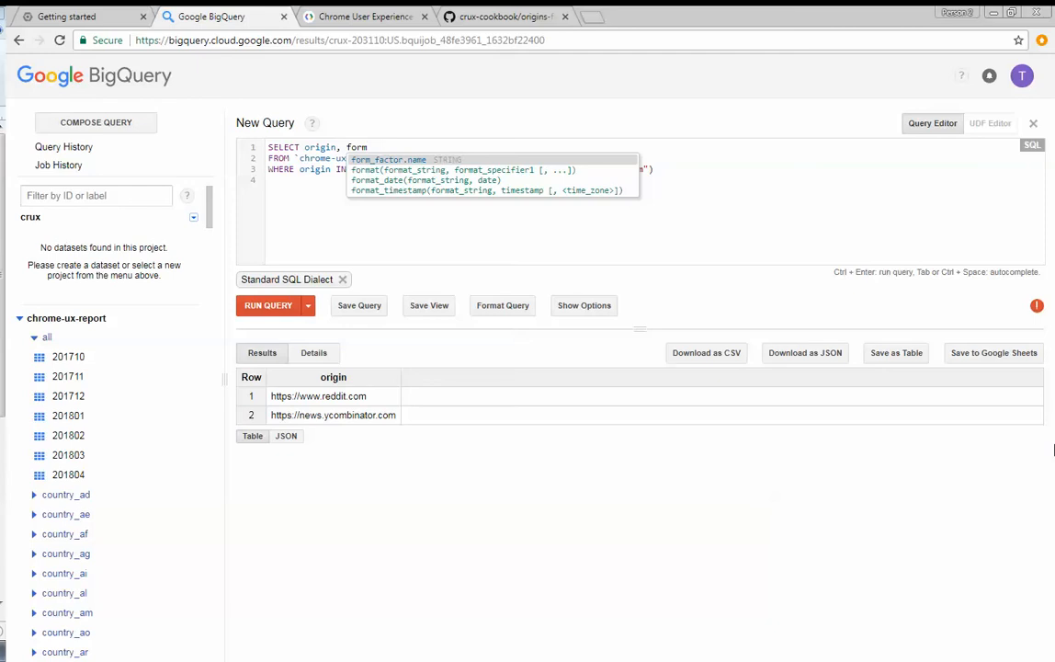
left_click(377, 160)
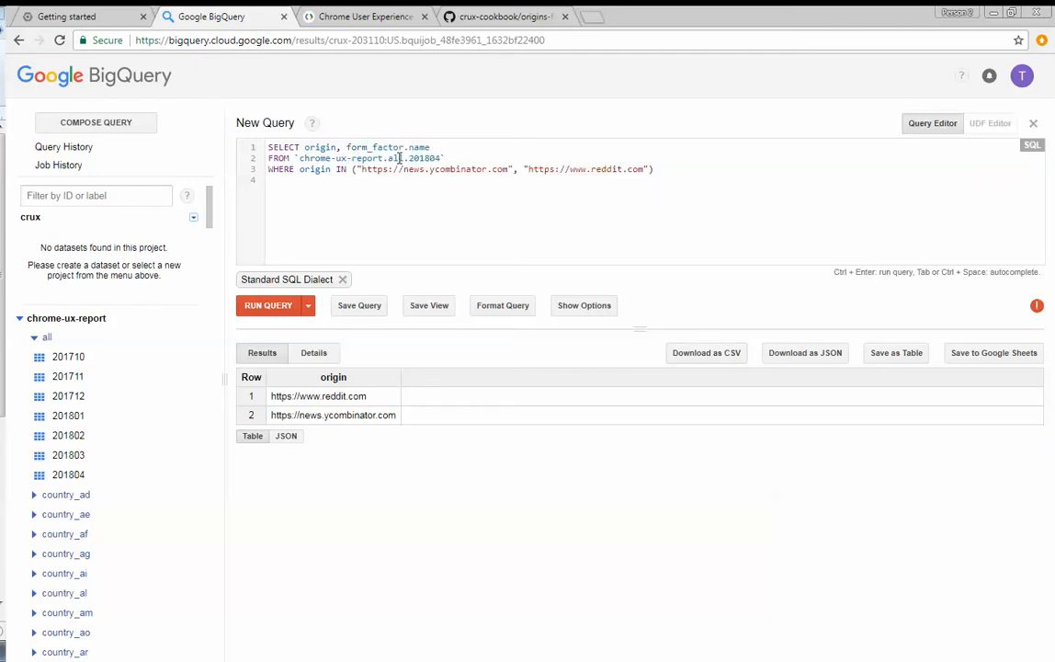
- Add effective_connection_type.name as a third selected column and run the query
type(", eff")
key("Tab")
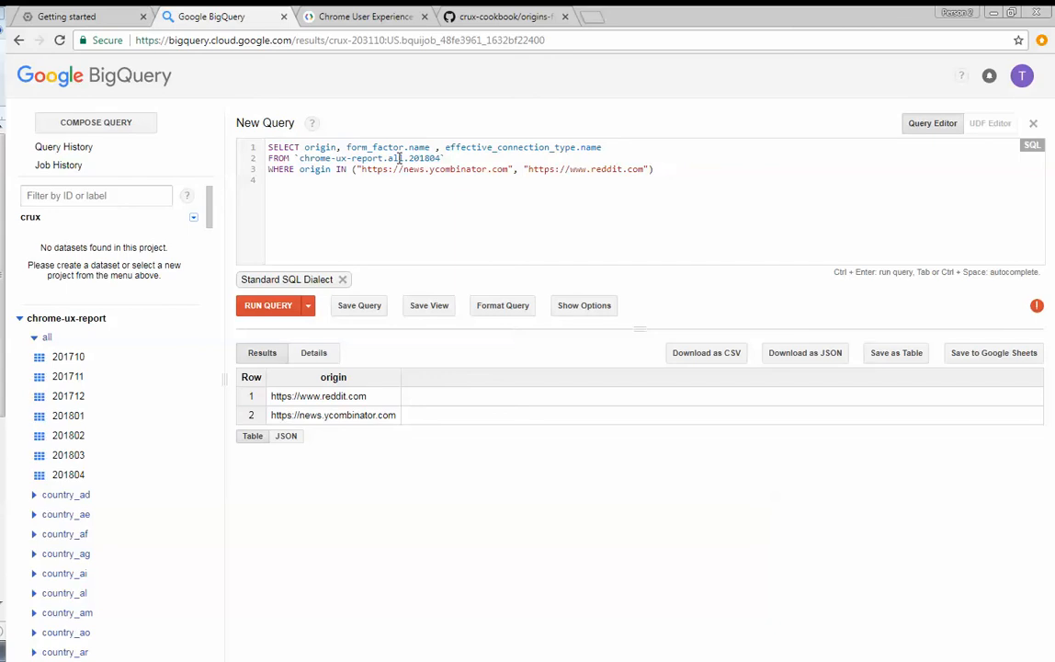
key("ctrl+Return")
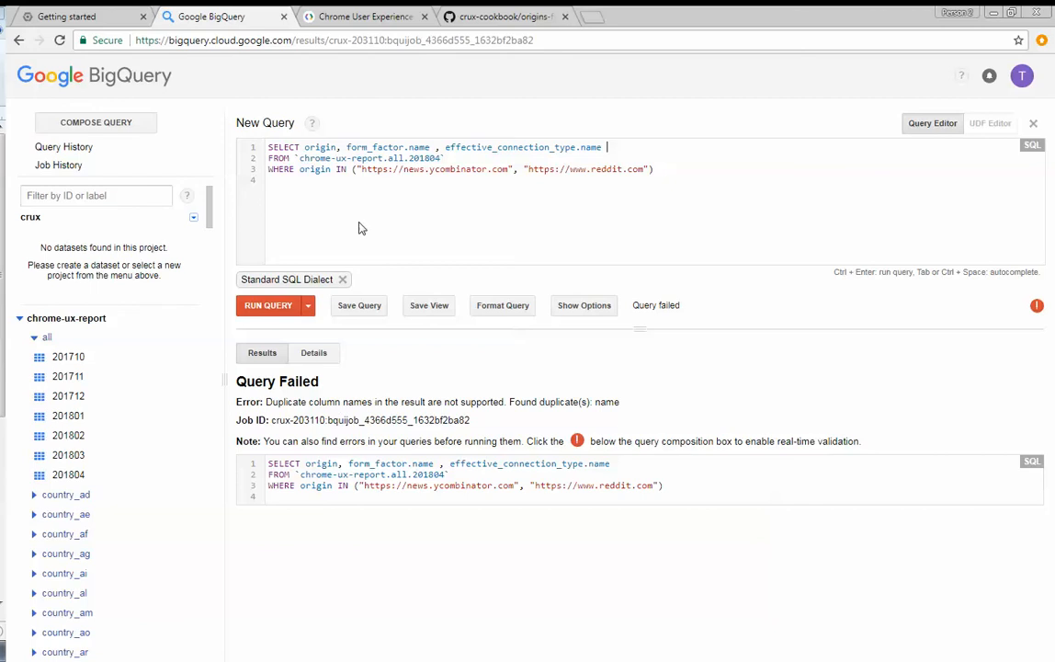
- Alias form_factor.name as device and effective_connection_type.name as conn, and run the query
left_click_drag(348, 147, 426, 147)
double_click(425, 147)
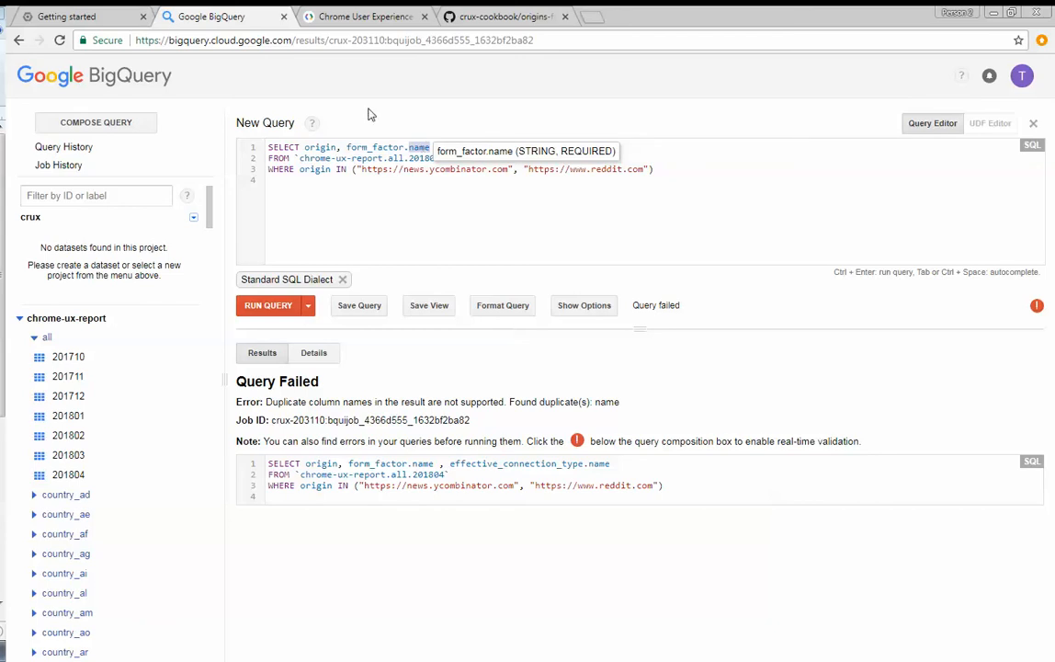
left_click(435, 147)
left_click(432, 148)
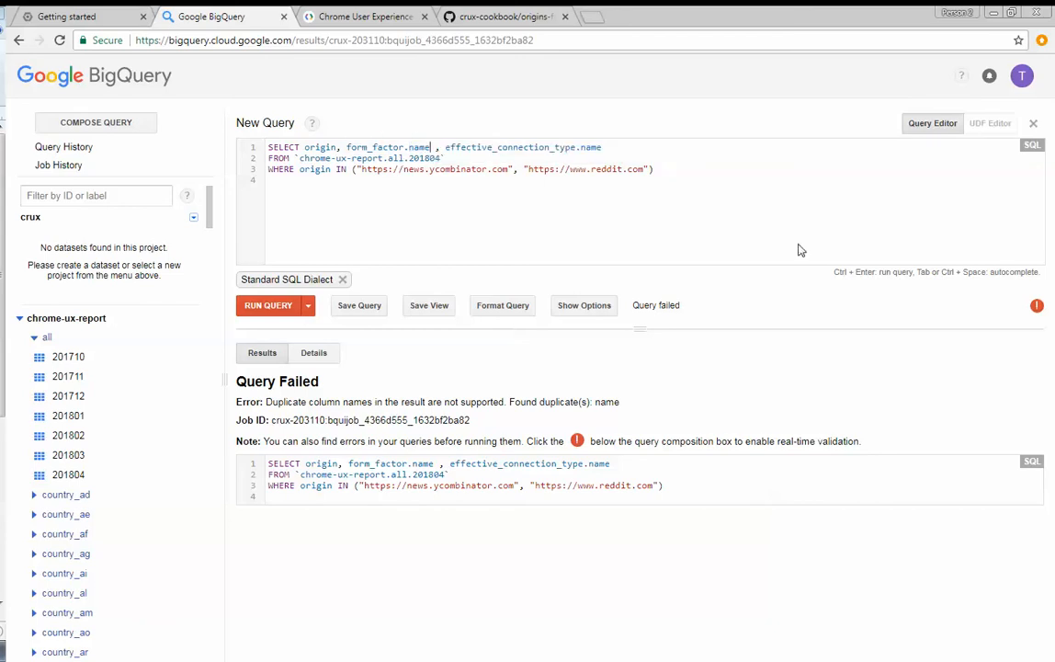
type("AS de")
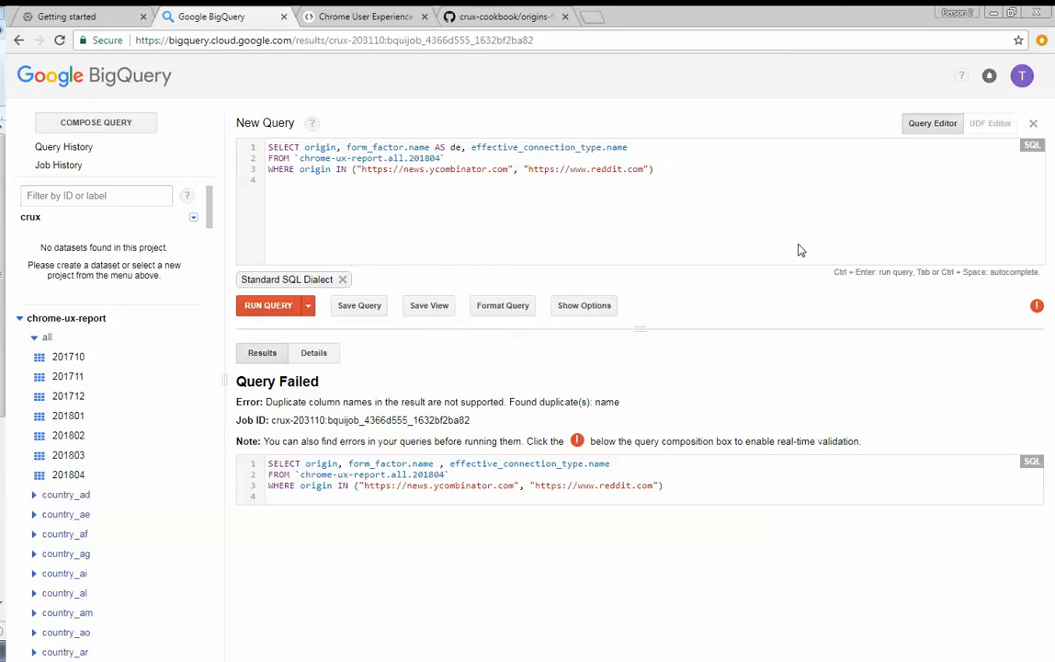
type("vice")
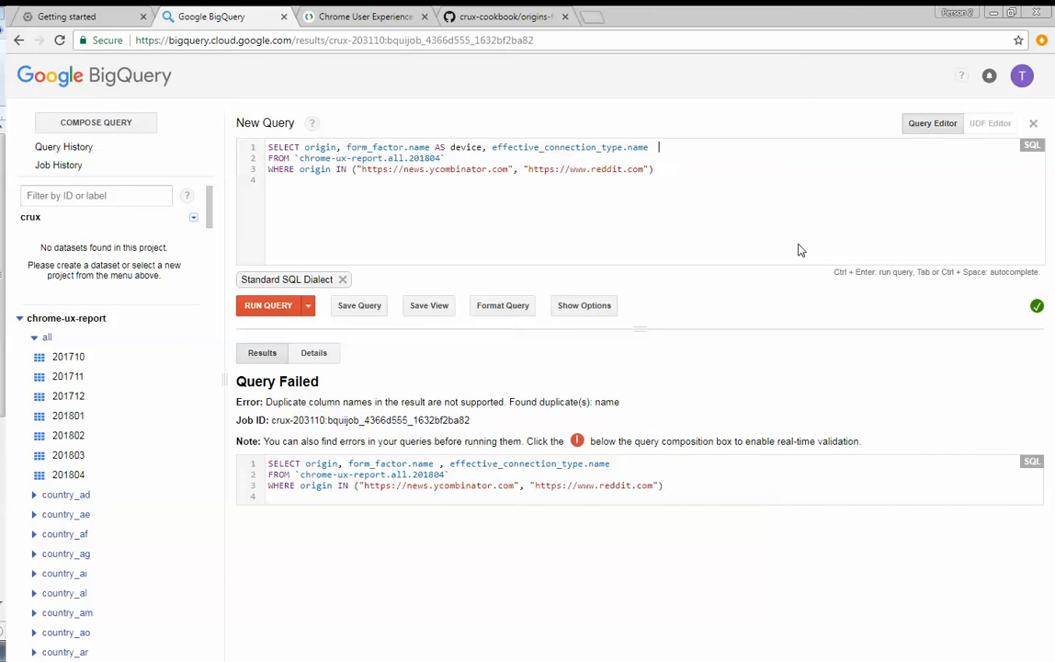
type(" AS conn")
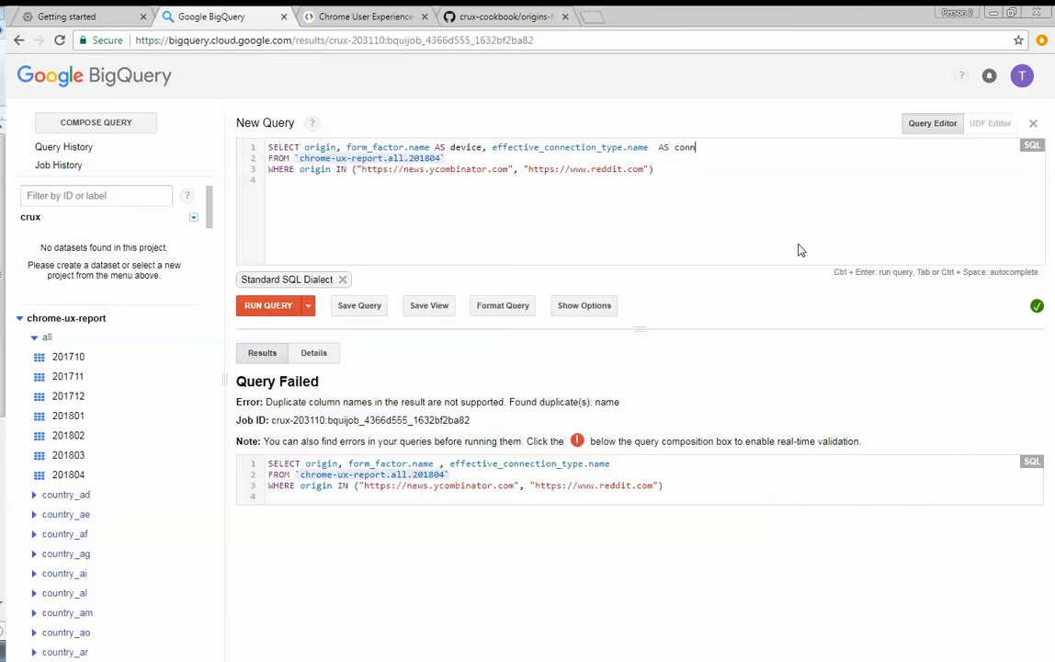
key("ctrl+Return")
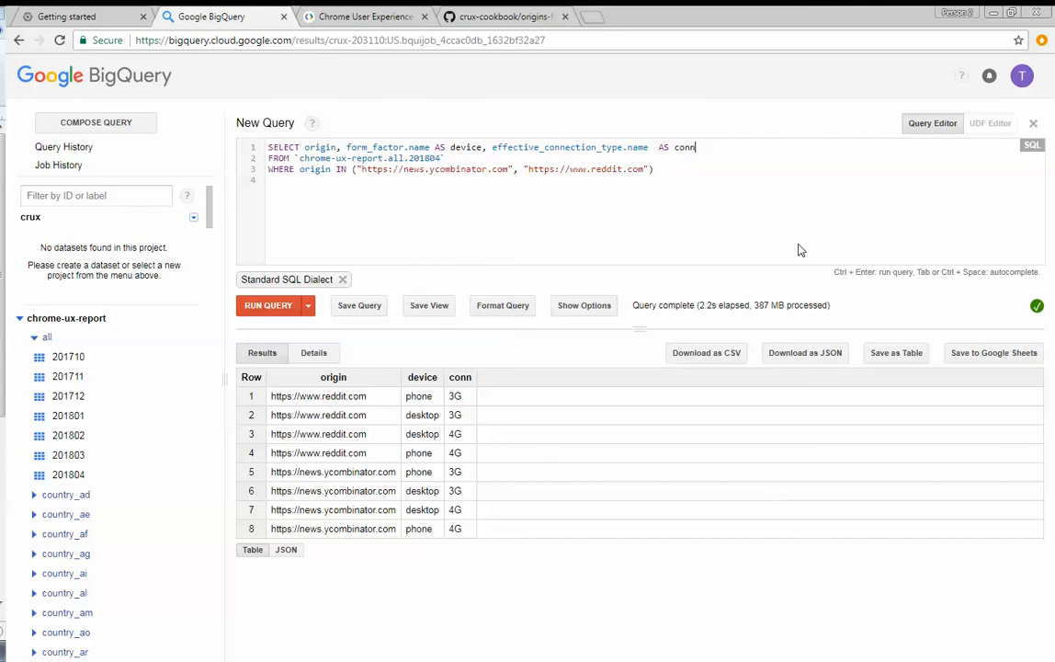
- Preview the 201804 table's rows and examine the start, end and density columns of the first_paint histogram bins
left_click(77, 478)
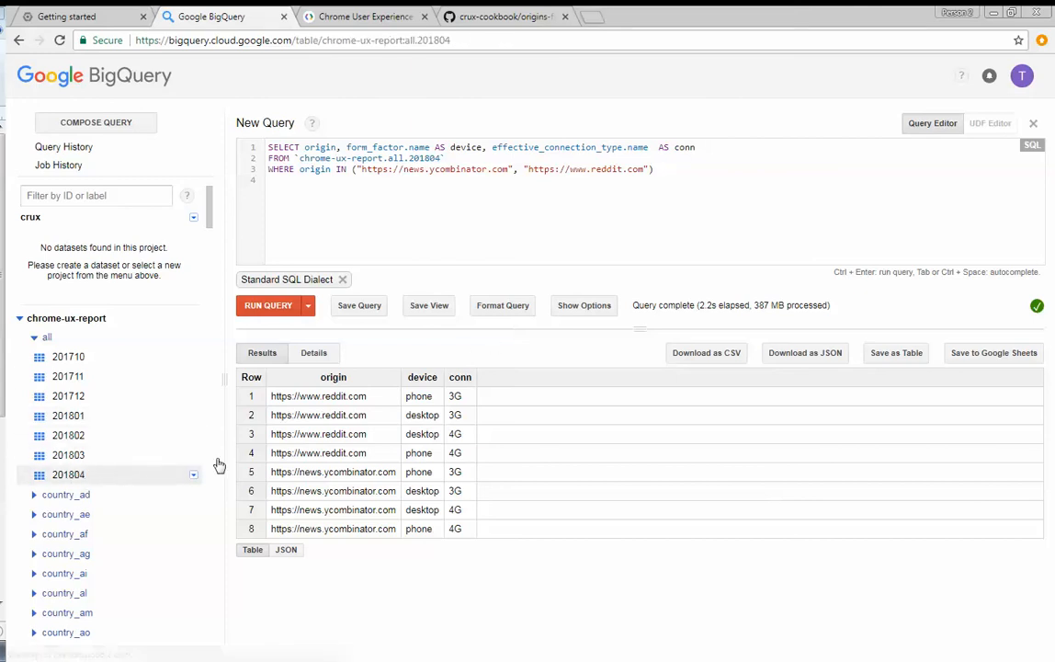
left_click(371, 388)
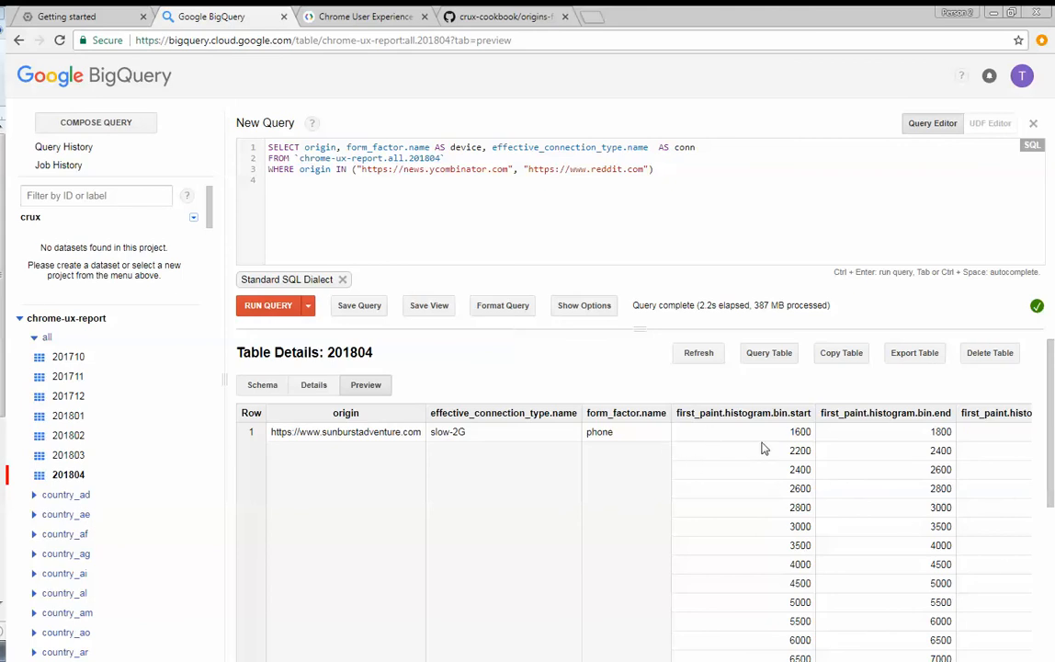
left_click_drag(805, 545, 843, 530)
scroll(843, 530, "right", 3)
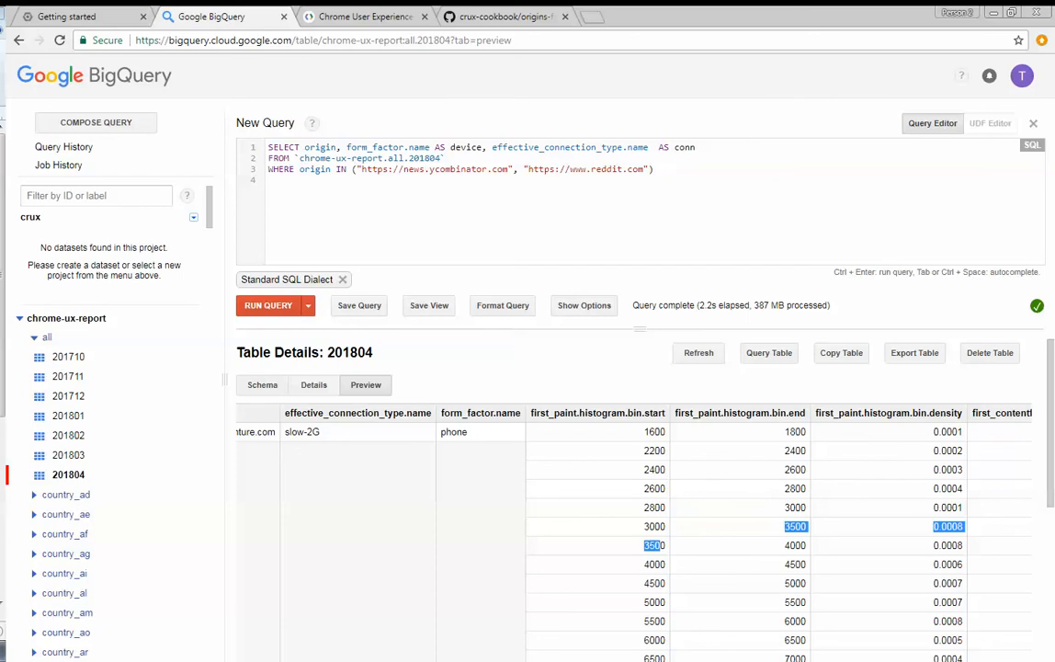
- Add UNNEST (onload.histogram.bin) as onload to the FROM clause on its own line and run the query
left_click(481, 158)
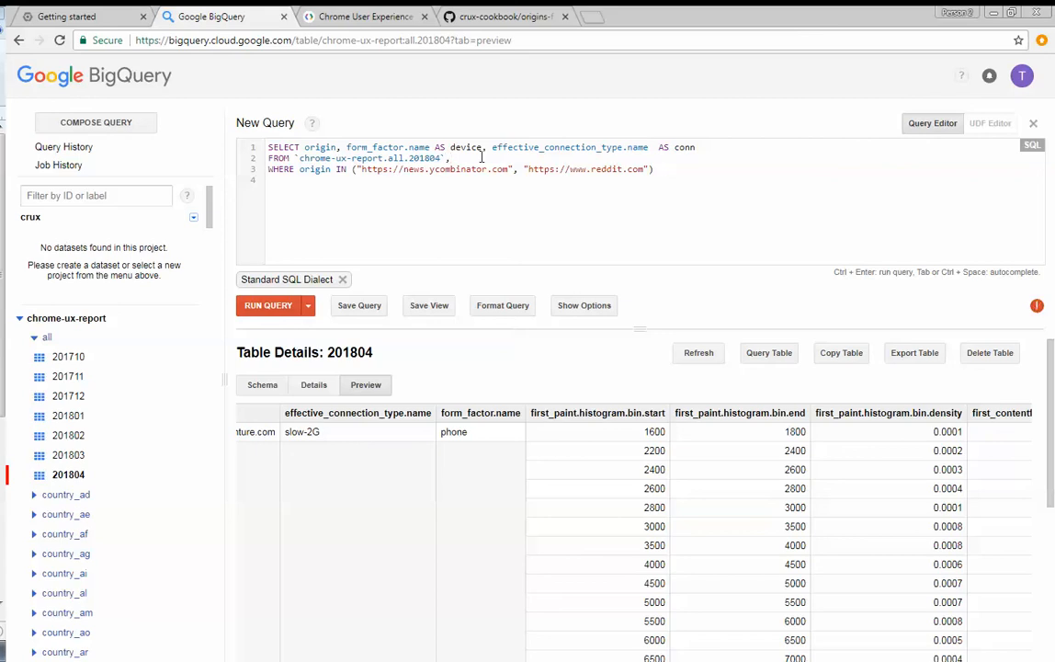
key("Return")
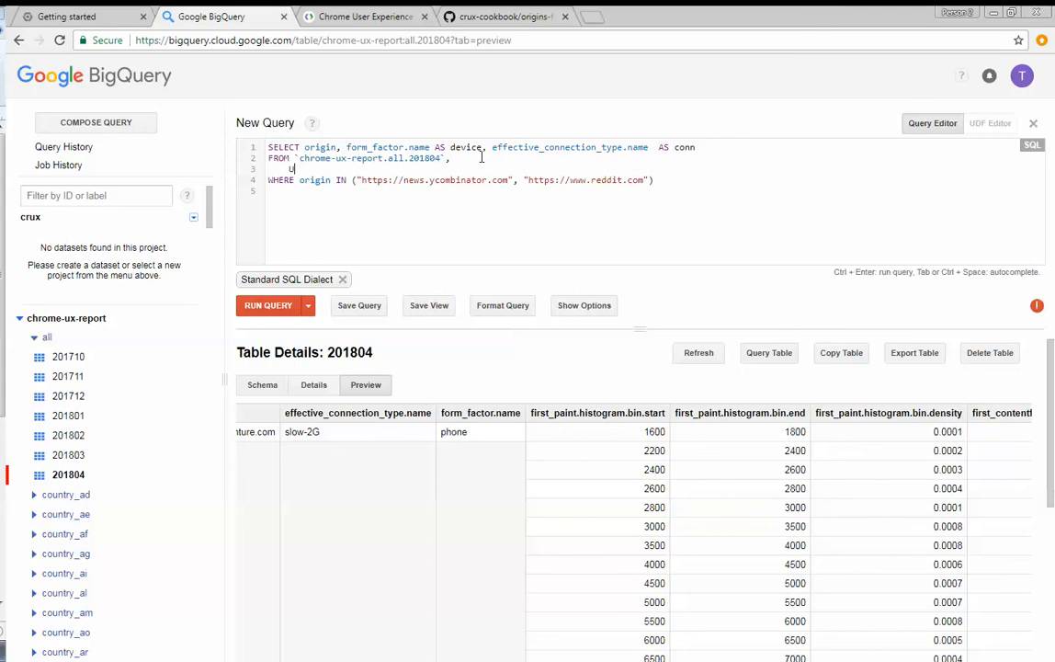
type("UNNEST (onload.histogram.bin.")
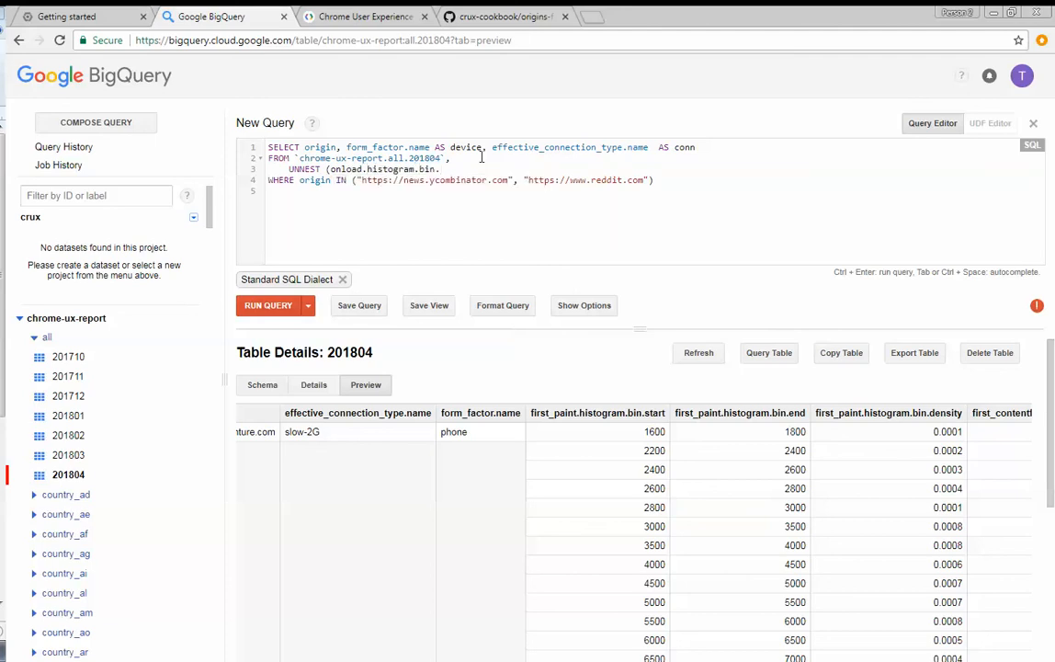
key("BackSpace")
key("ctrl+Return")
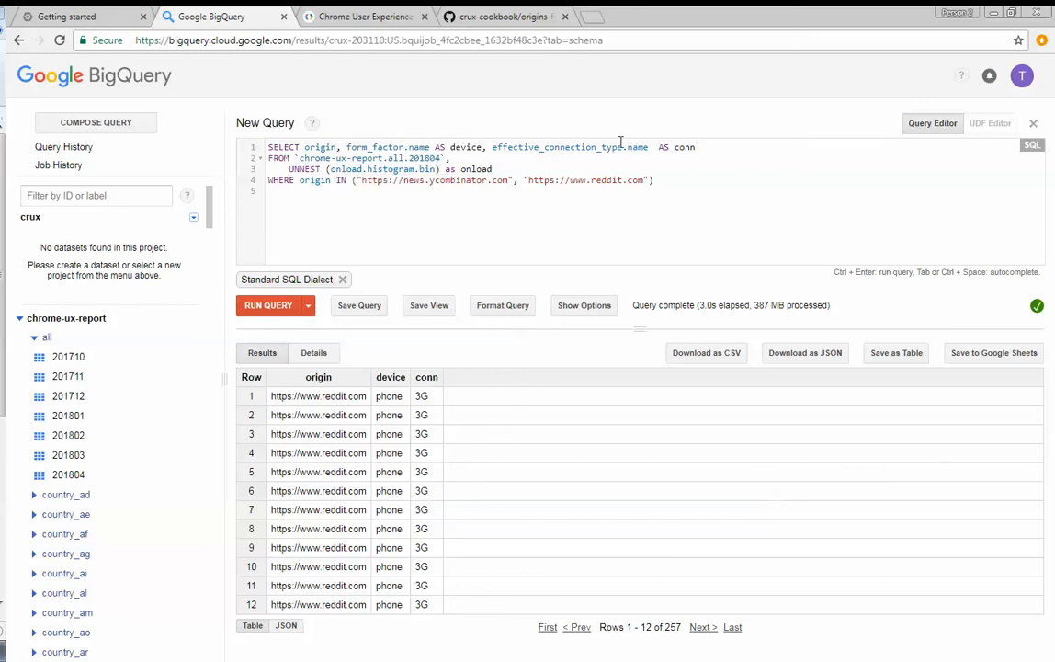
- Add onload to the selected columns after conn and run the query
left_click(705, 148)
type(", ")
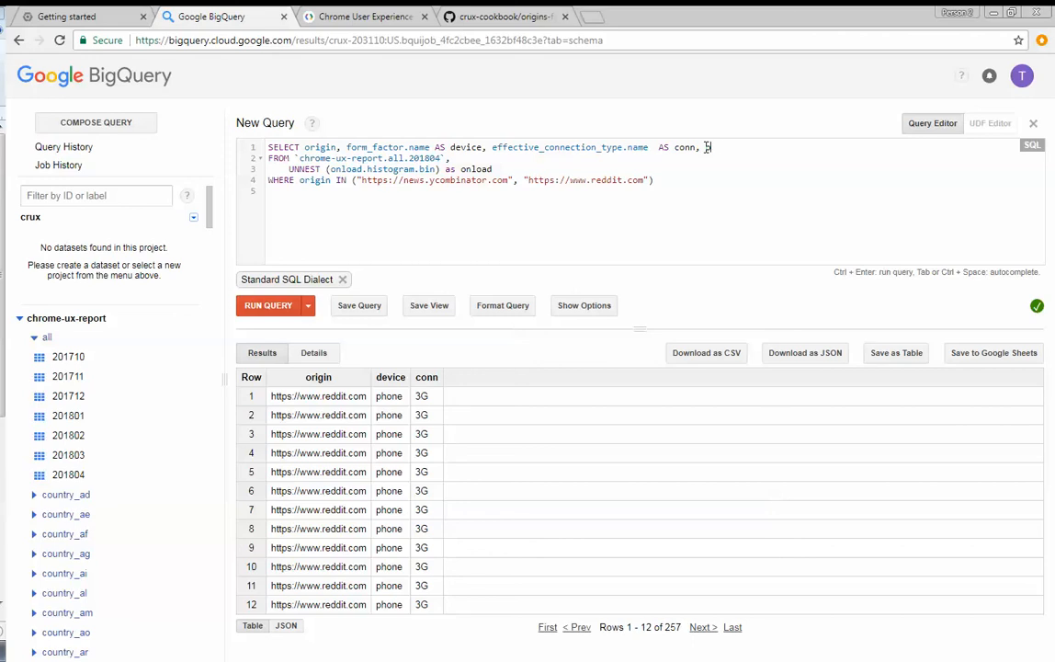
type("onload")
key("ctrl+Return")
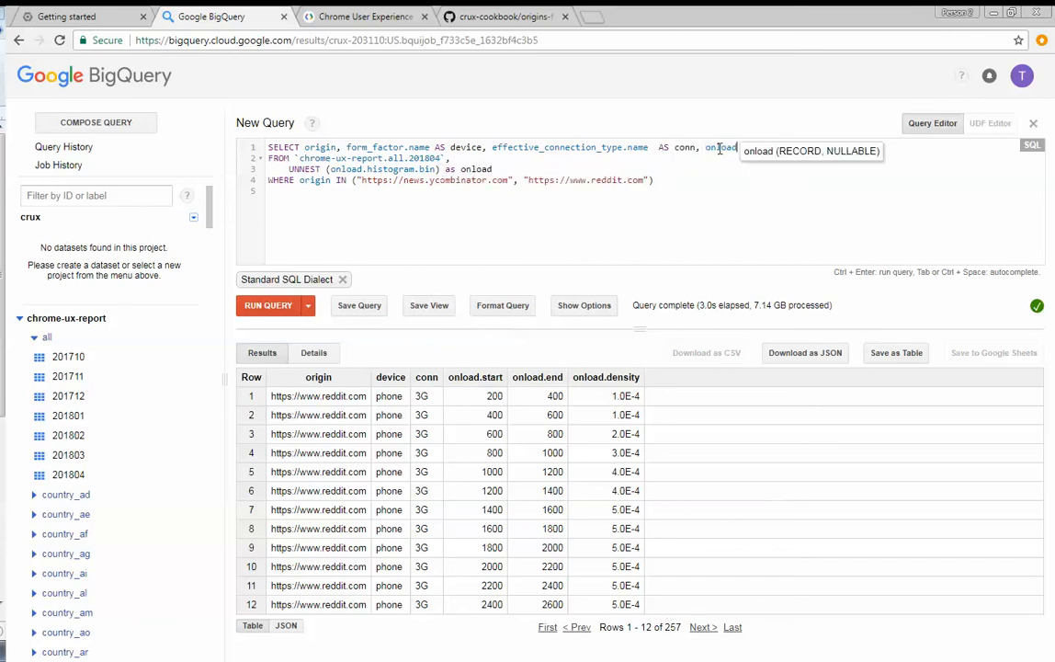
- Replace the selected onload column with SUM(onload.density) as density on a new line and run the query
double_click(720, 148)
key("BackSpace")
key("Return")
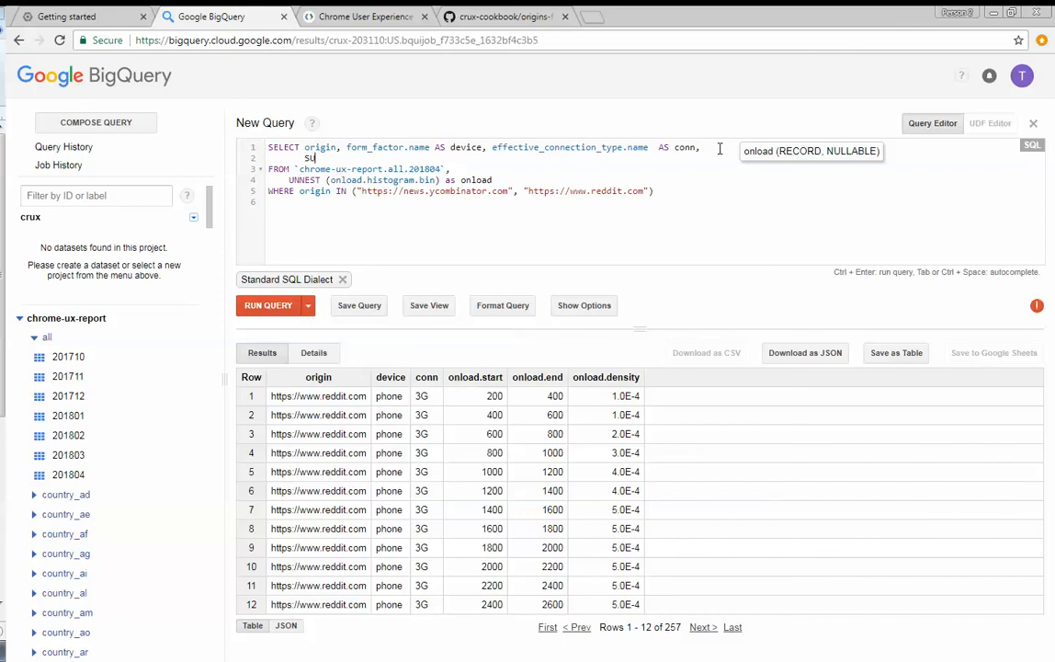
type("SUM(onload.dens")
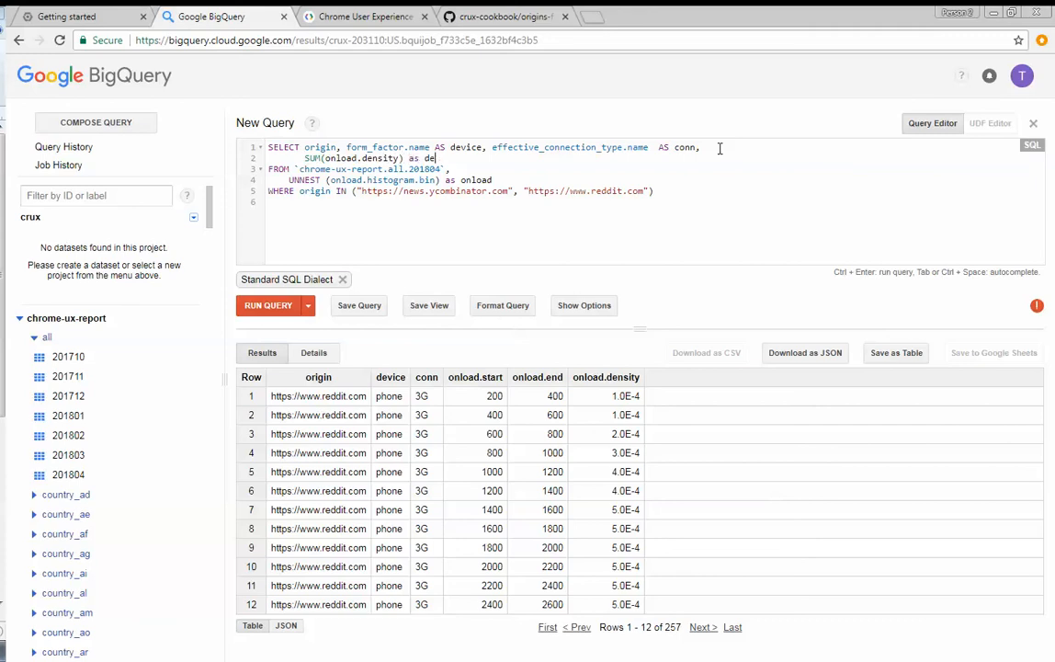
type("ity")
key("ctrl+Return")
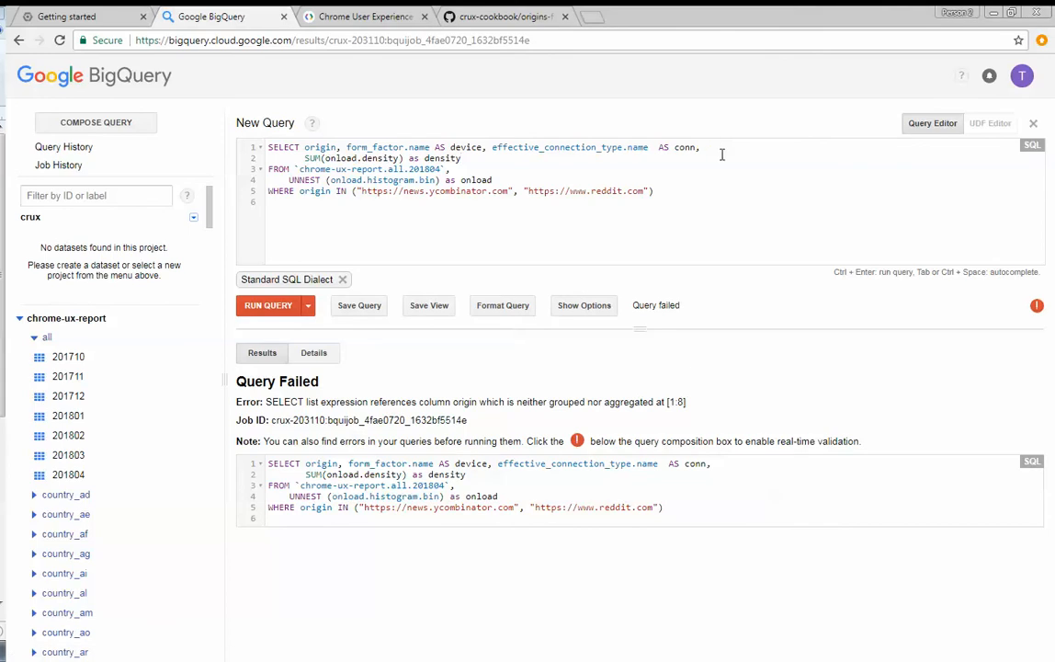
- Add GROUP BY origin, device, conn below the WHERE clause and run the query
left_click(666, 194)
key("Return")
type("GROUP BY origin")
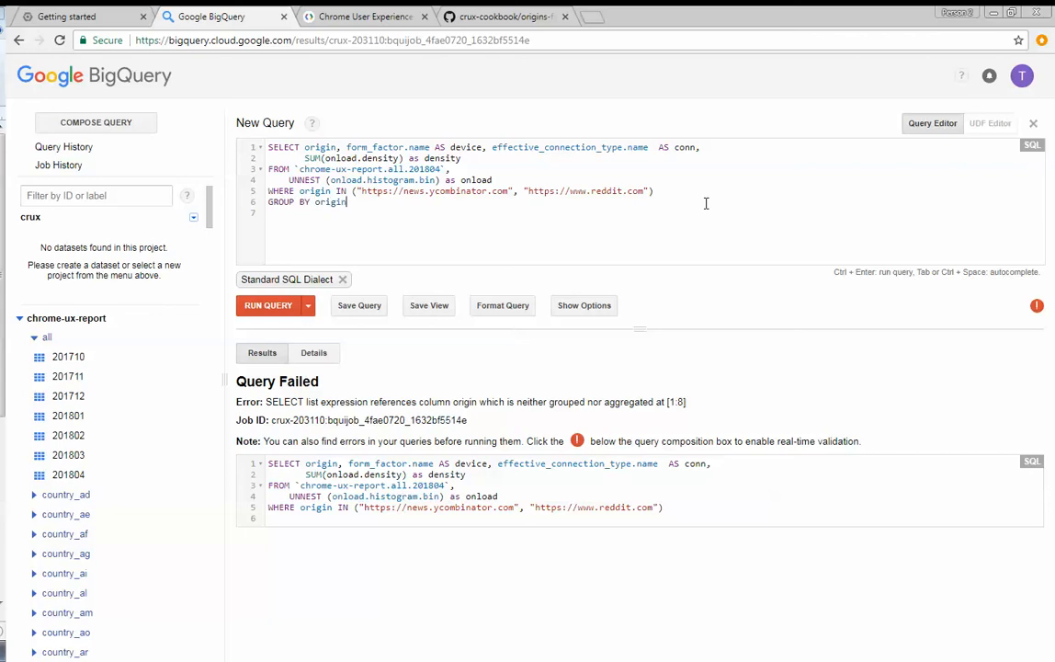
type(", device, conn")
key("ctrl+Return")
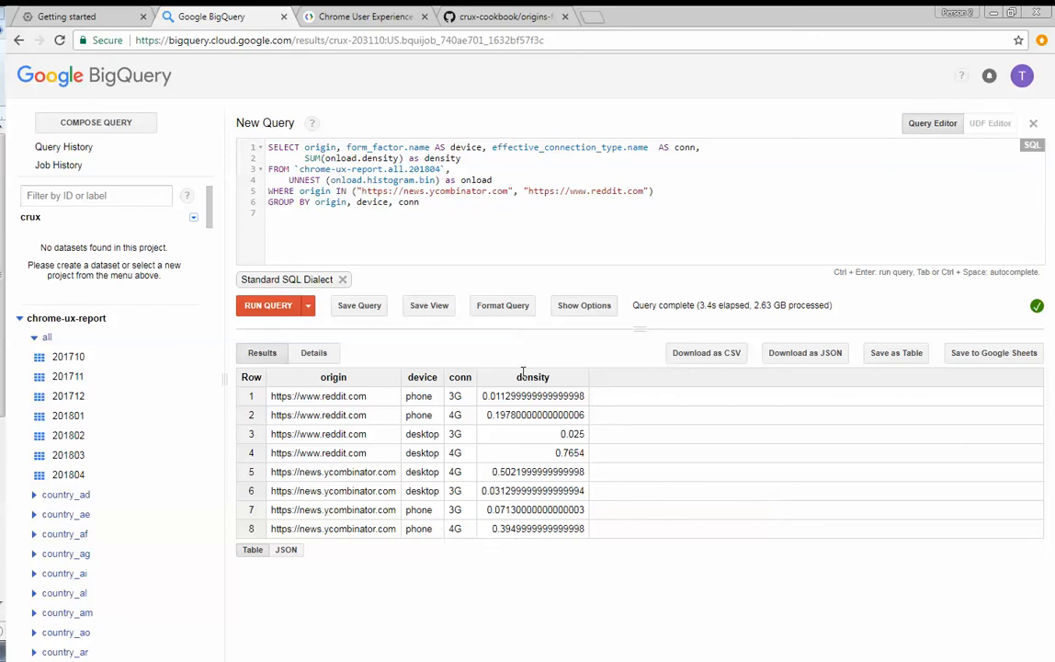
- Wrap SUM(onload.density) in ROUND with 4 decimal places and run the query
left_click(305, 159)
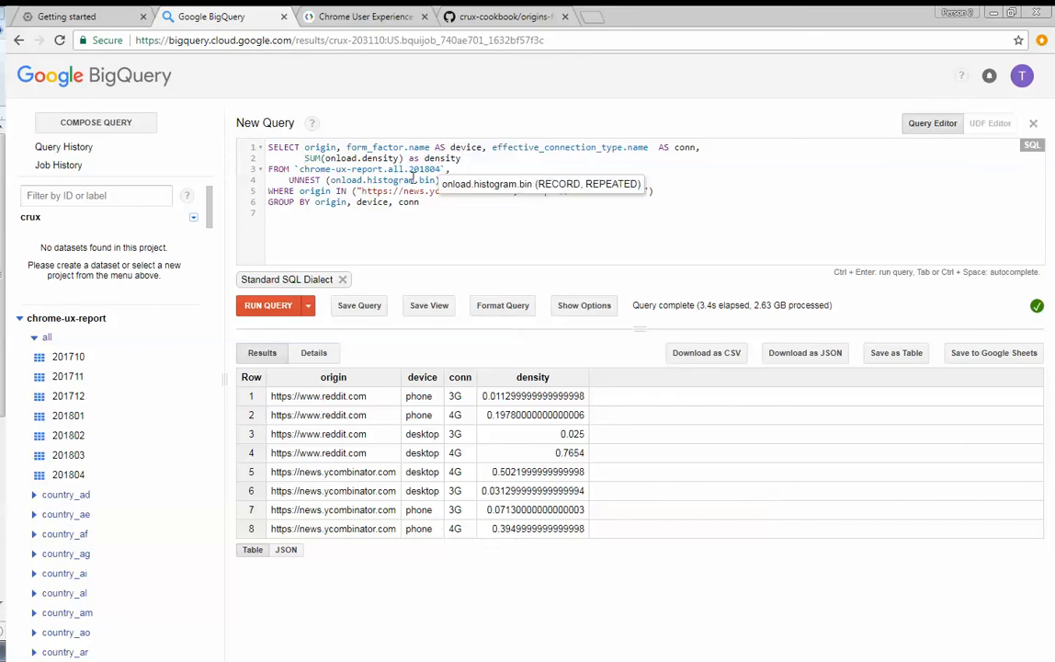
type("ROUND(")
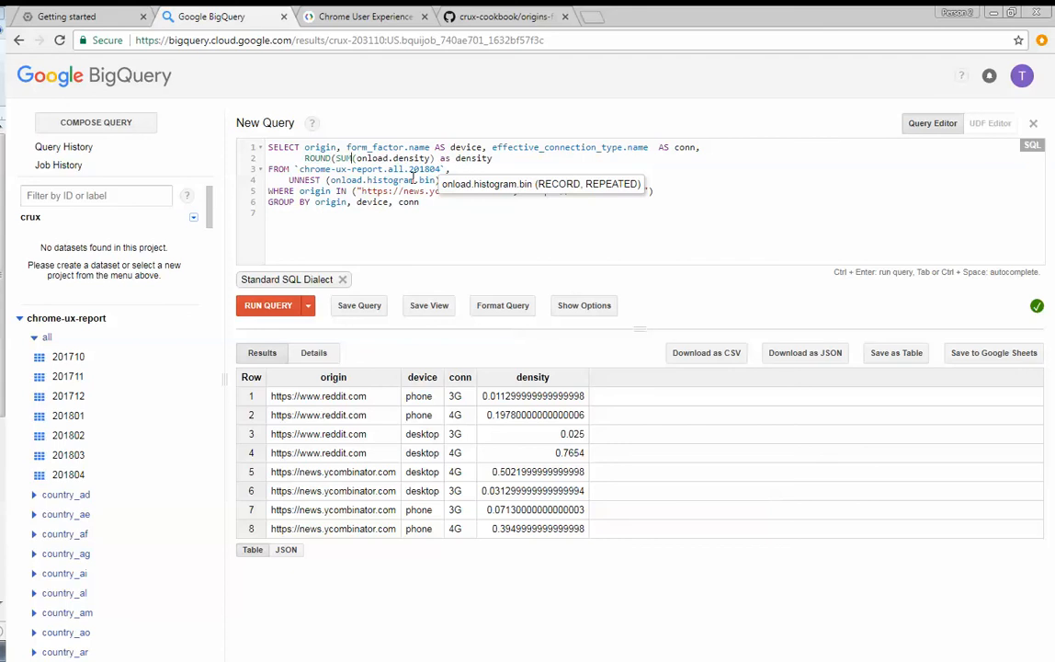
key("Right")
key("Right")
key("Right")
key("Right")
key("Right")
key("Right")
key("Right")
key("Right")
key("Right")
key("Right")
key("Right")
key("Right")
key("Right")
key("Right")
key("Right")
type(",4)")
key("ctrl+Return")
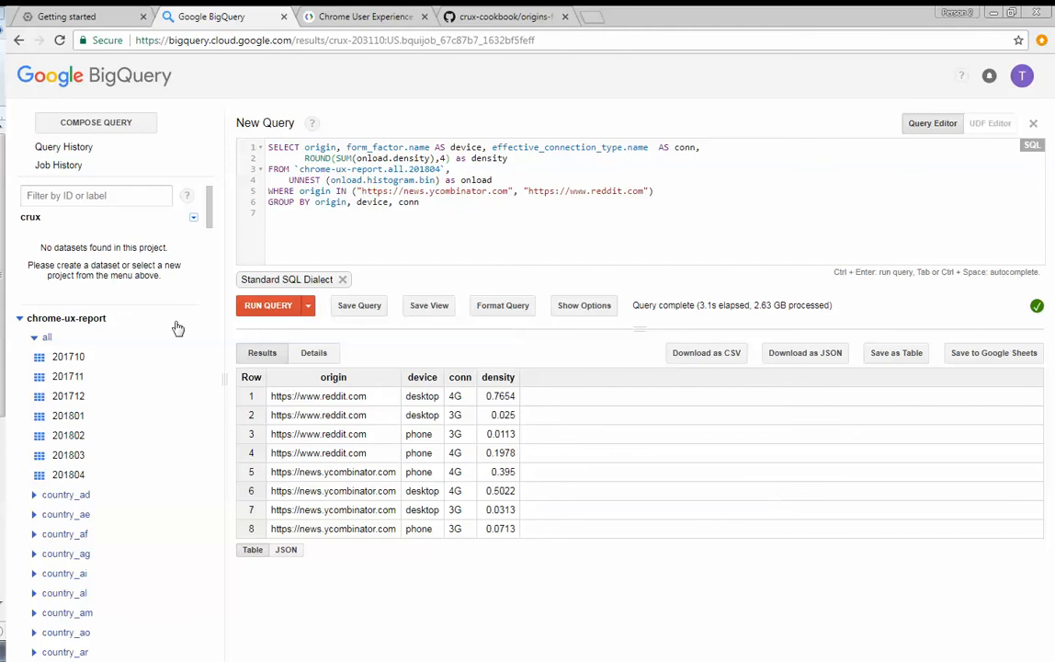
- Save the query results to Google Sheets, switch to the saved spreadsheet and create a pivot table from its data
left_click(1000, 357)
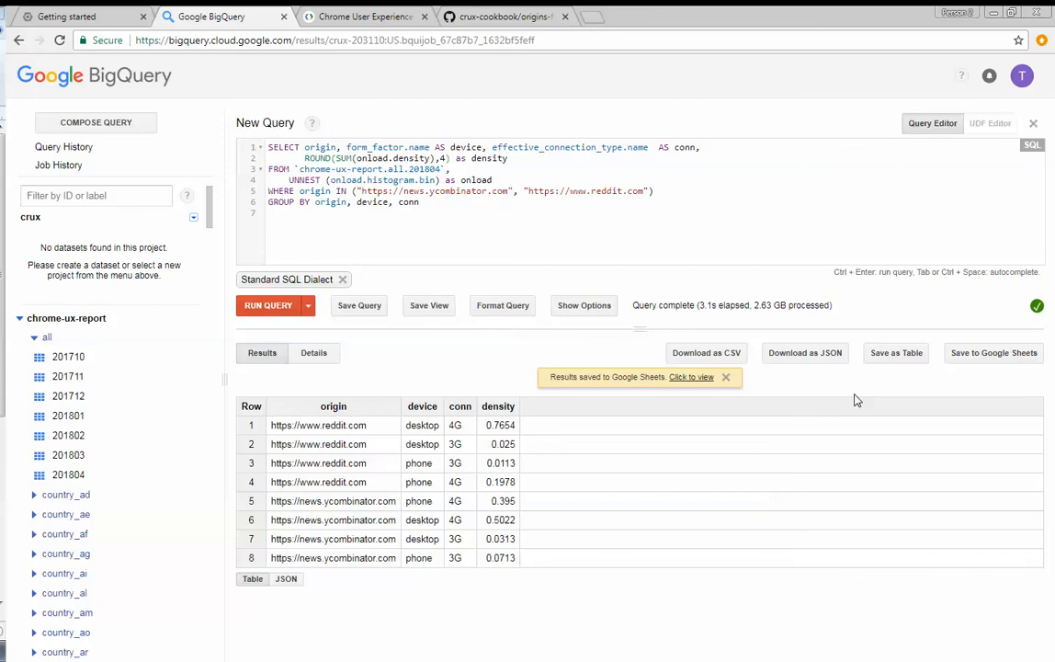
left_click(687, 377)
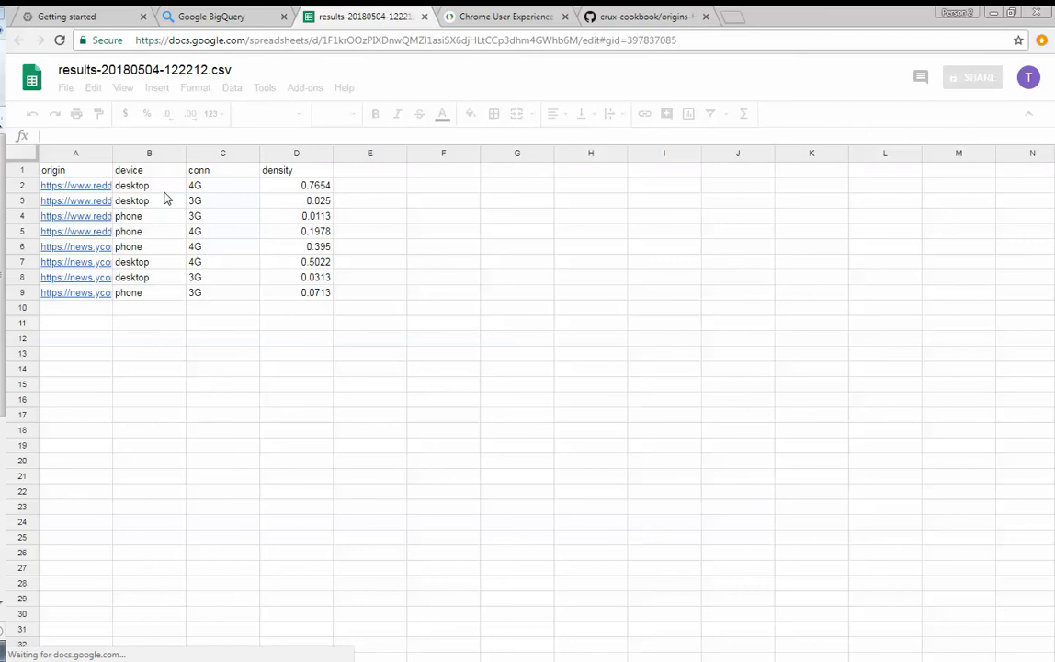
left_click(197, 205)
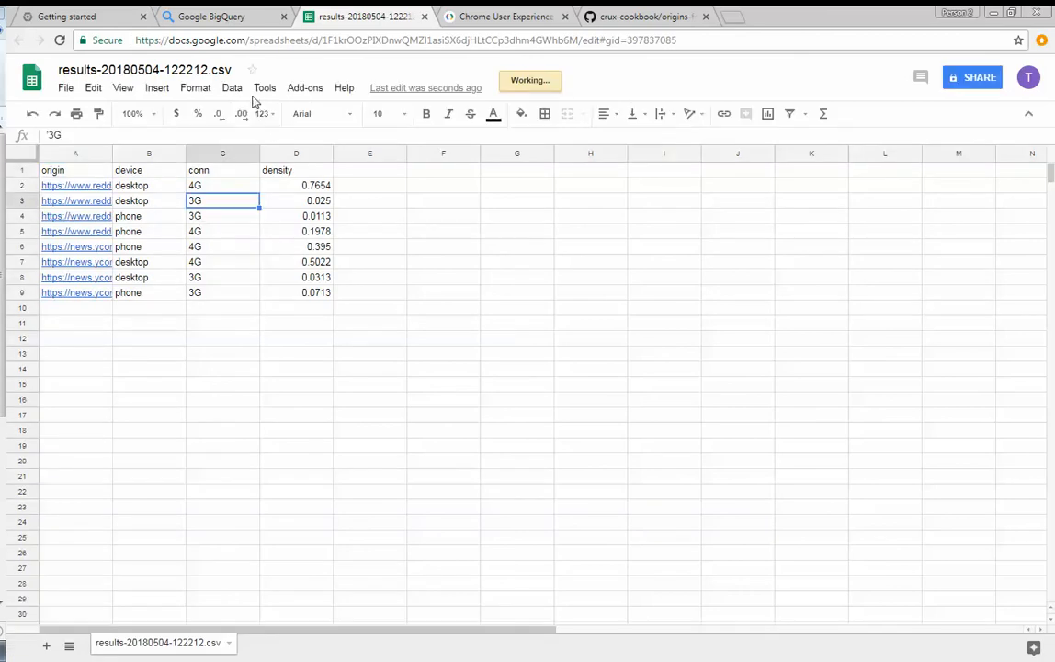
left_click(232, 87)
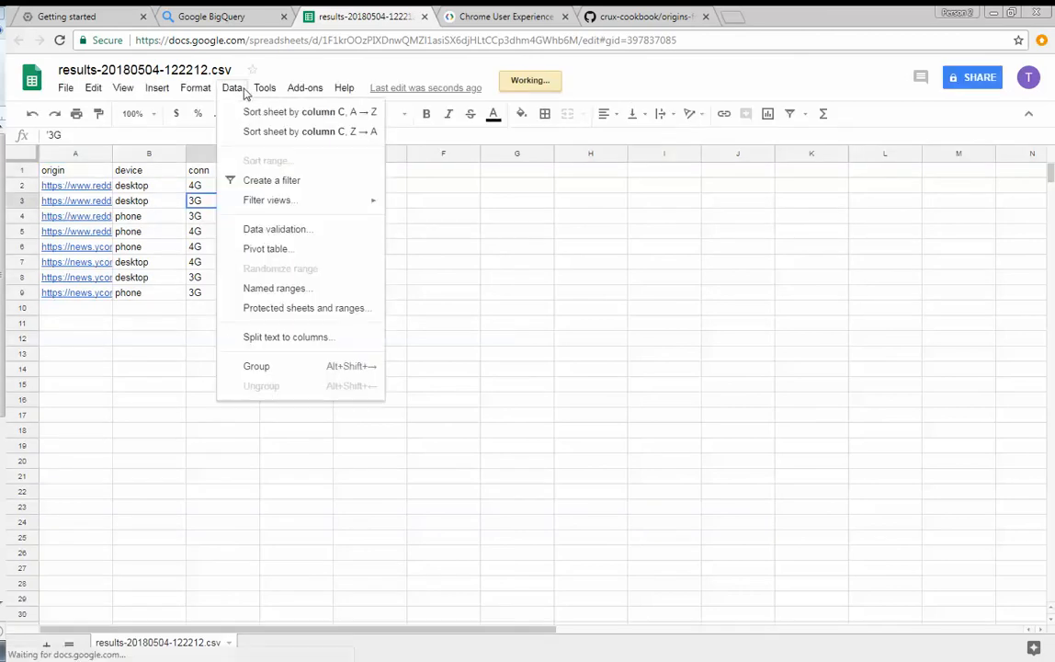
left_click(266, 250)
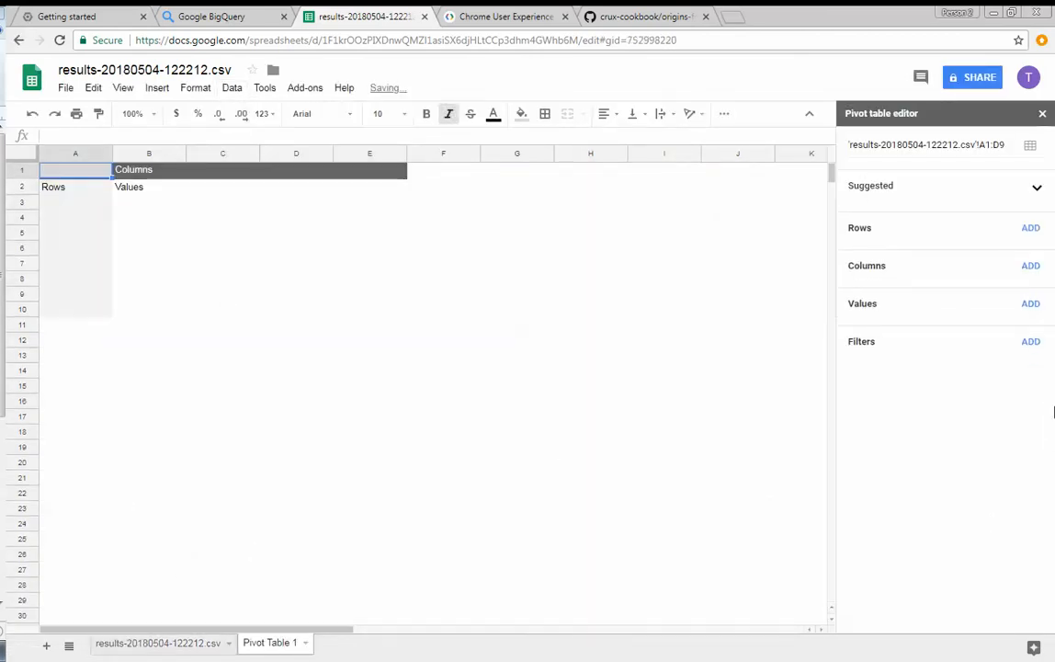
- Set up the pivot table with origin as rows, device as columns and density as values
left_click(1036, 231)
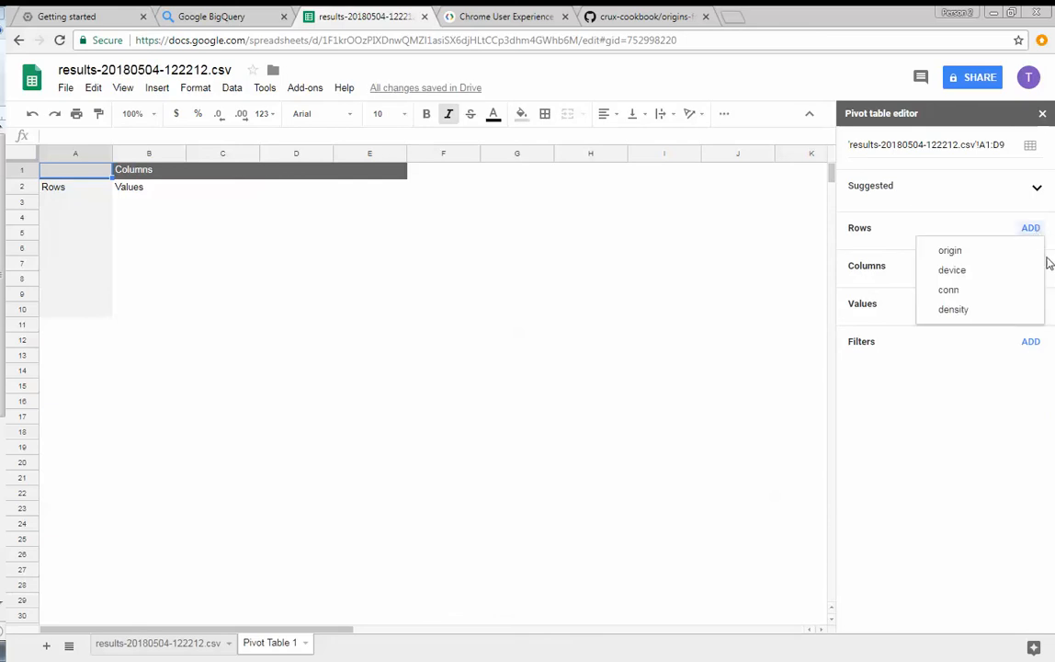
left_click(952, 251)
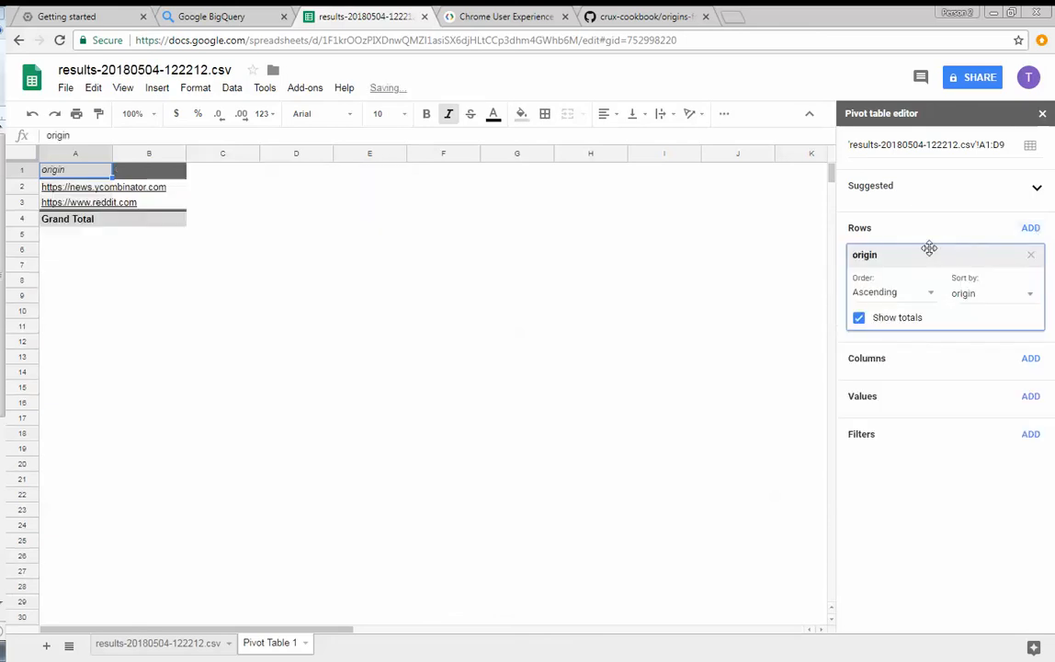
left_click(1028, 359)
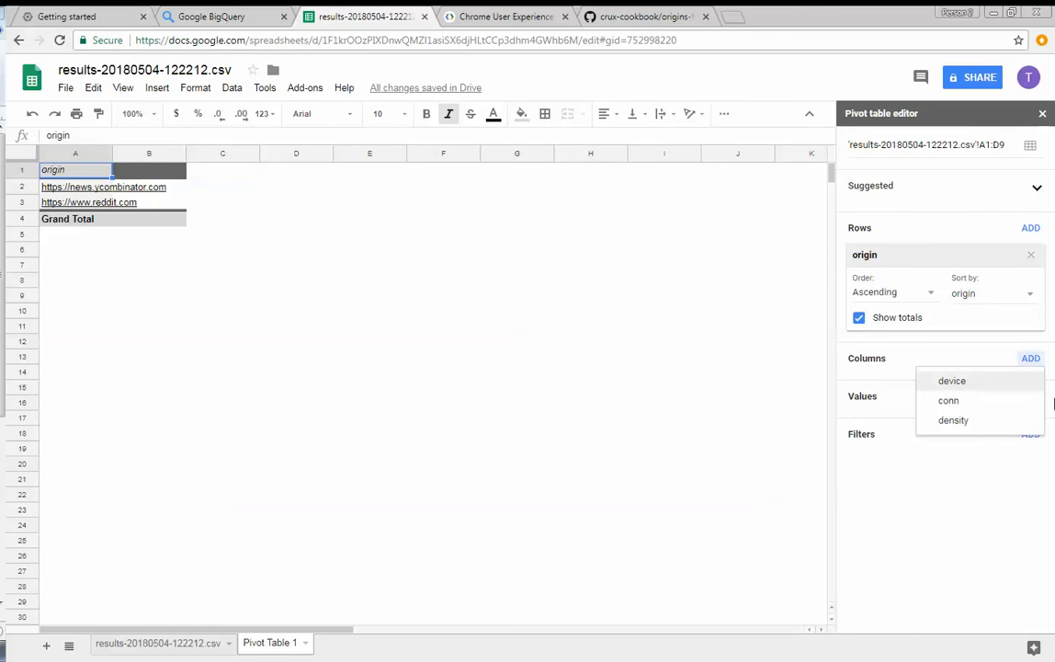
left_click(952, 381)
left_click(1030, 488)
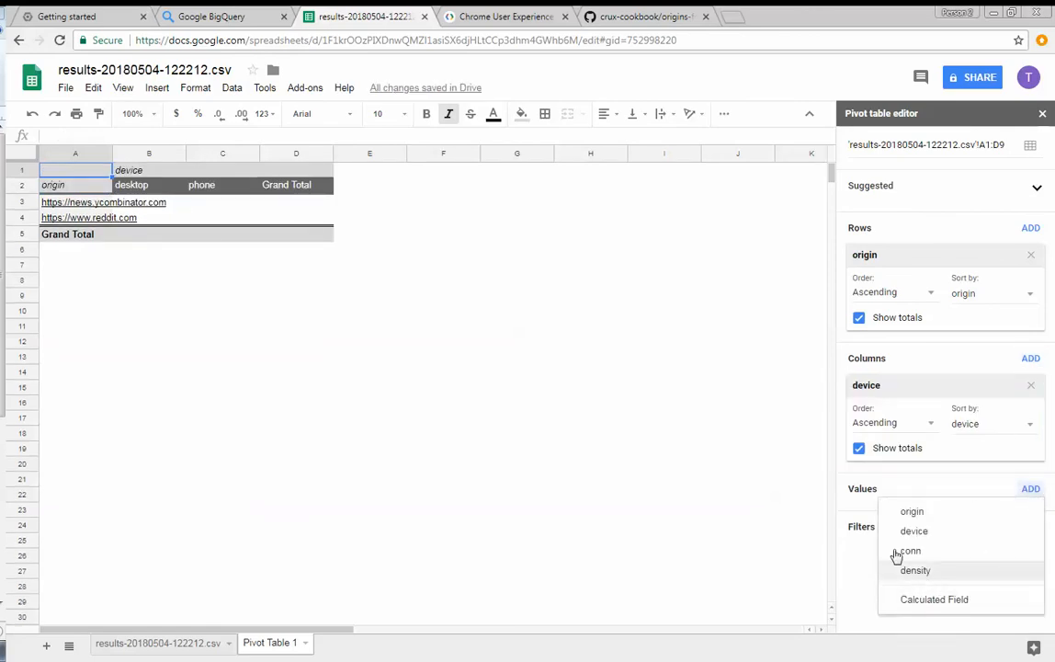
left_click(915, 570)
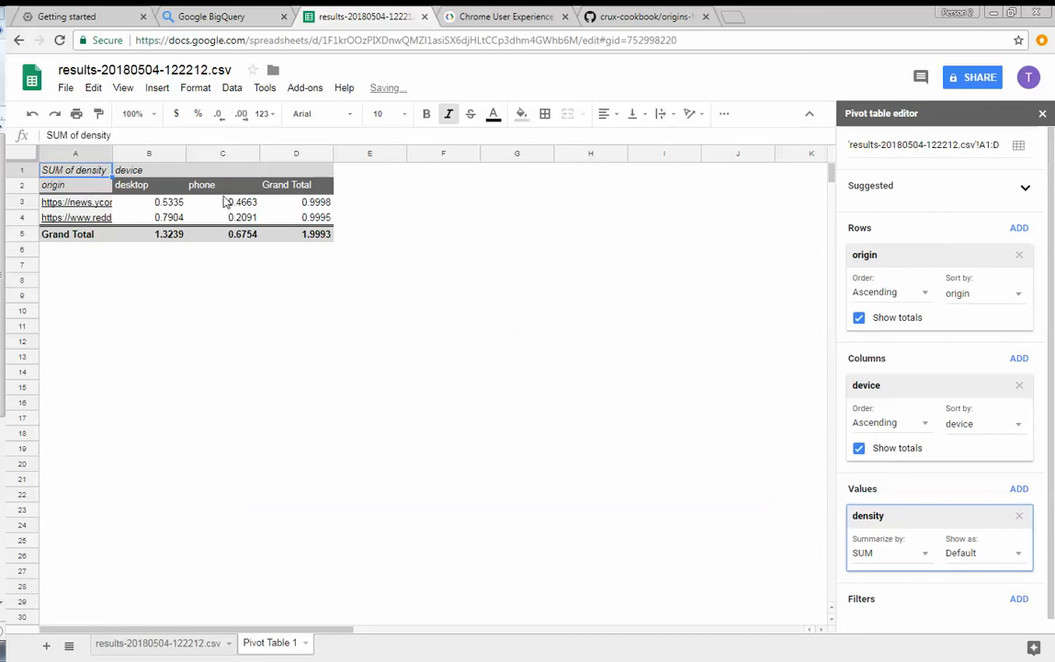
- Format columns B through D of the pivot table as percentages
left_click(142, 152)
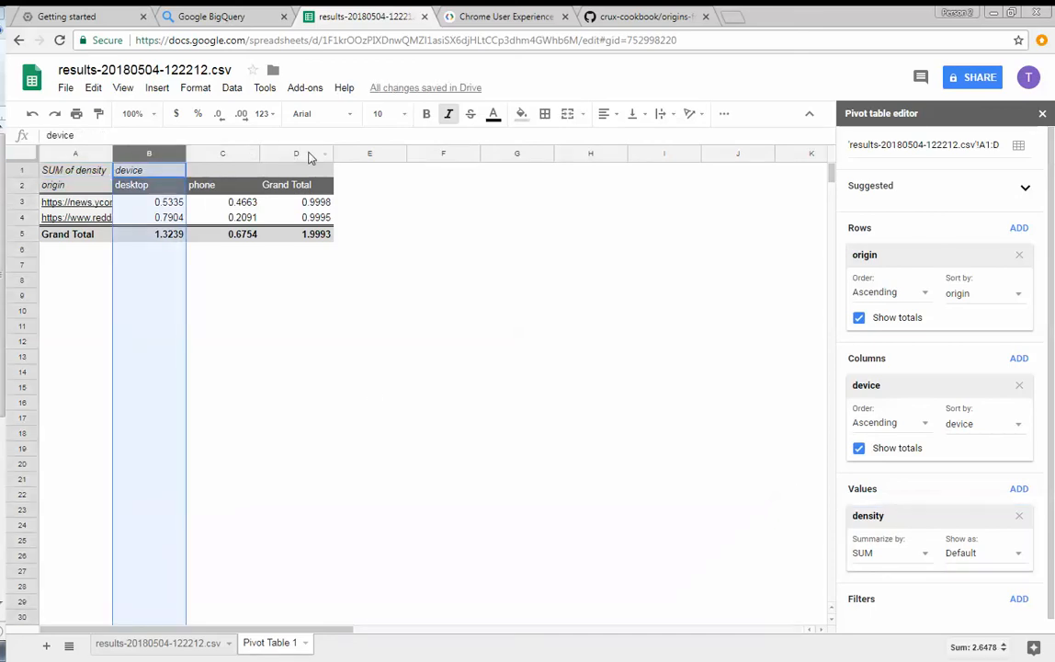
left_click(310, 156, "shift")
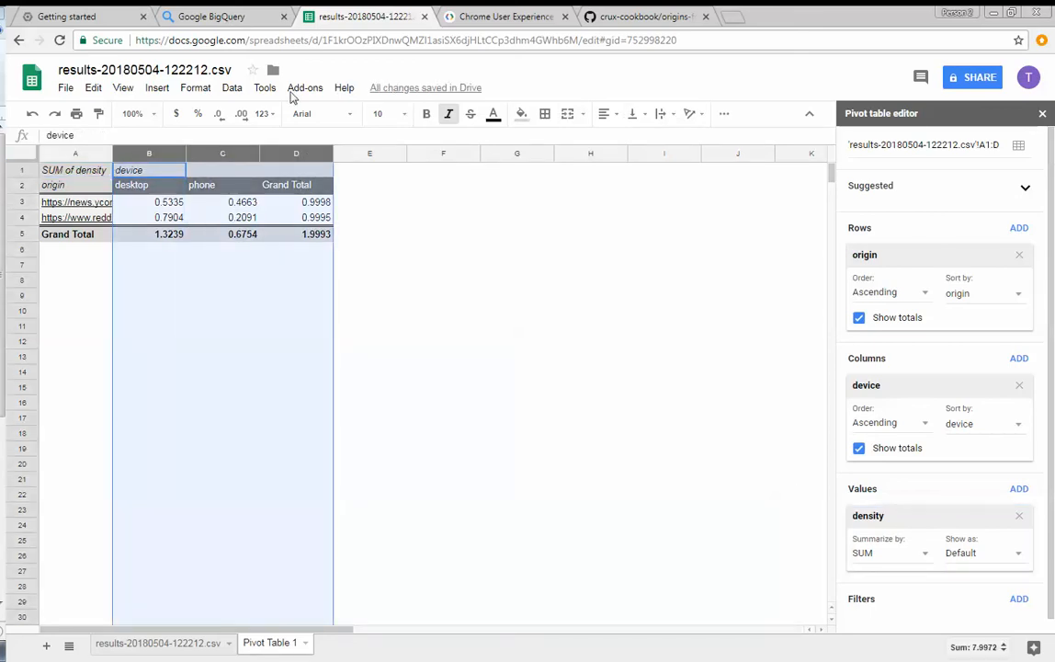
left_click(198, 113)
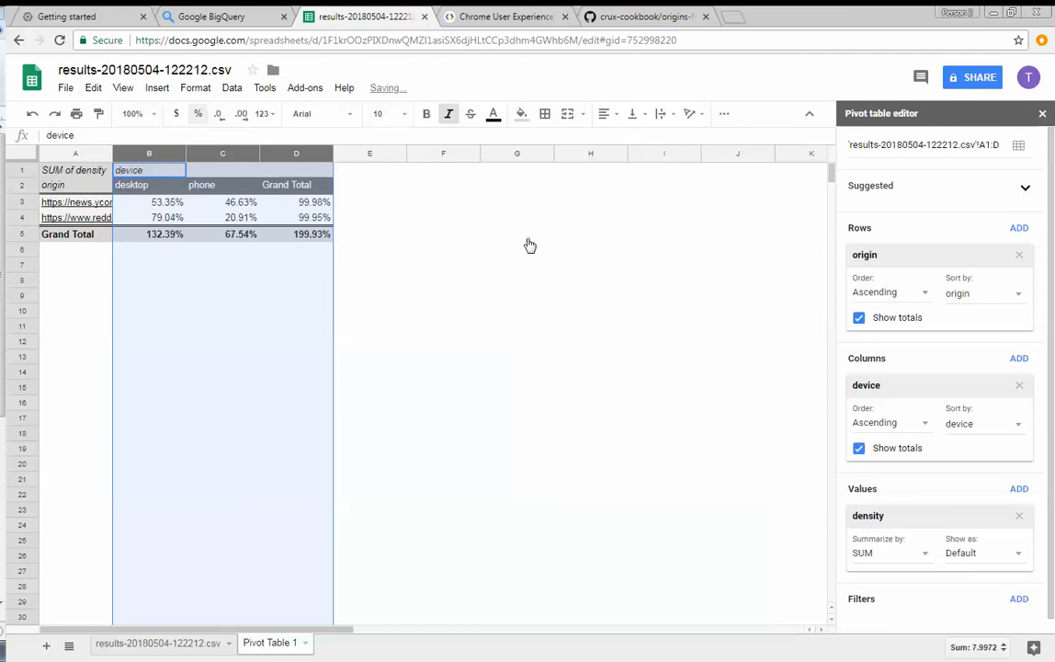
left_click(358, 282)
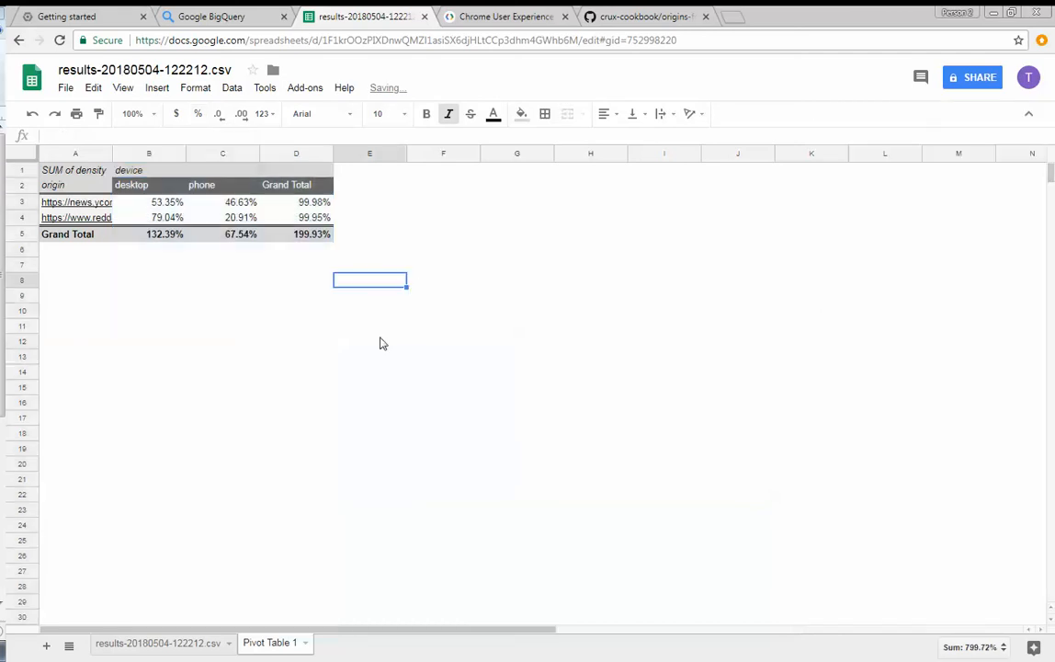
- Add conn to the pivot table's columns and place it before device in the grouping order
left_click(149, 206)
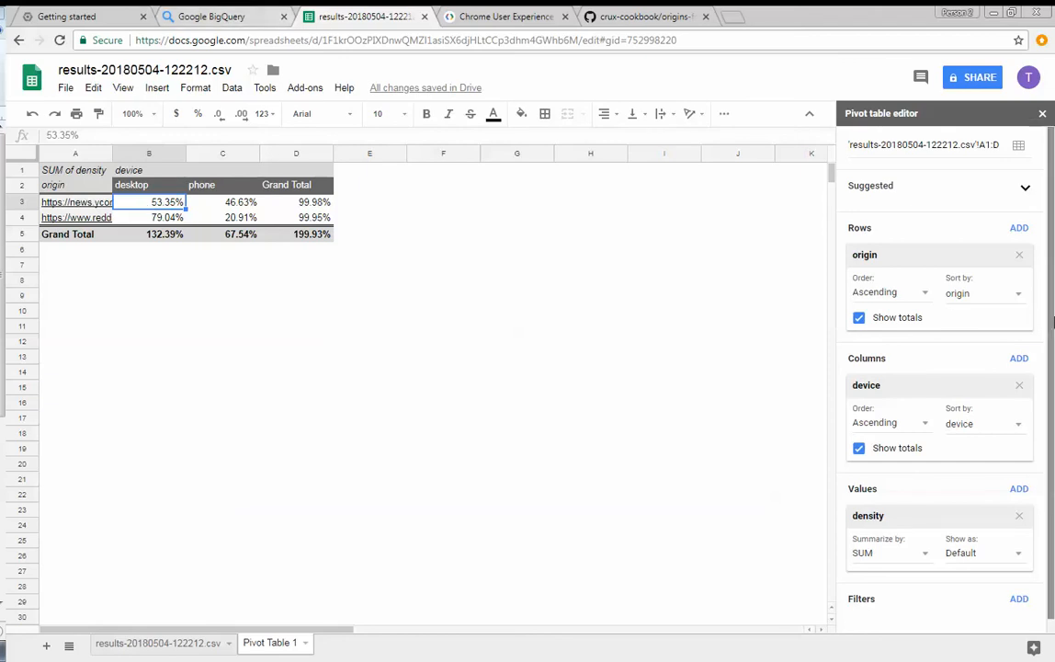
left_click(1022, 358)
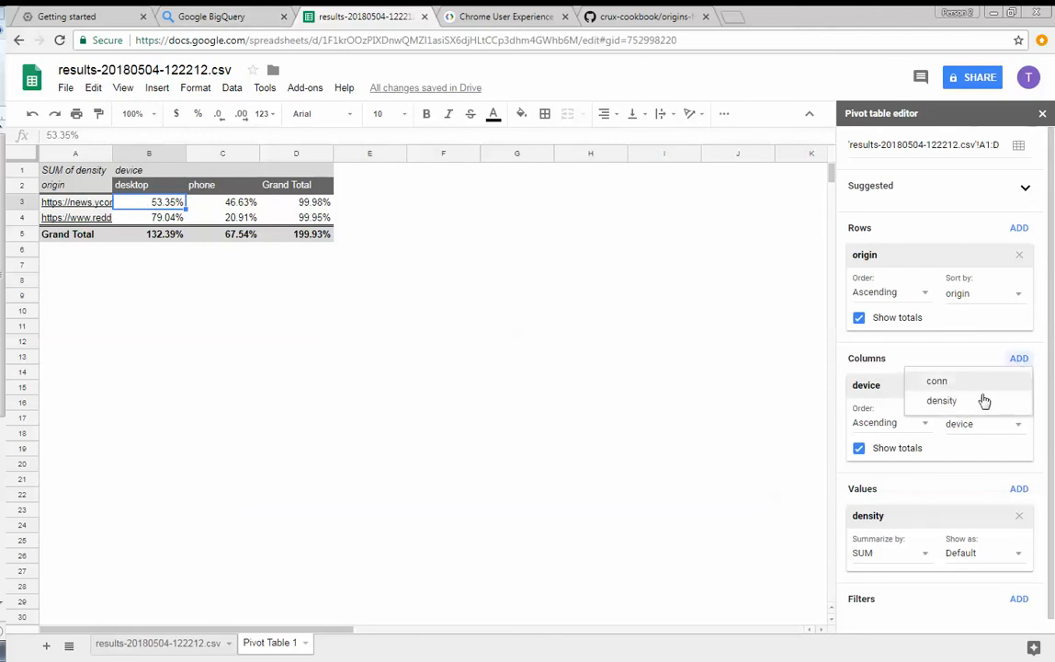
left_click(953, 382)
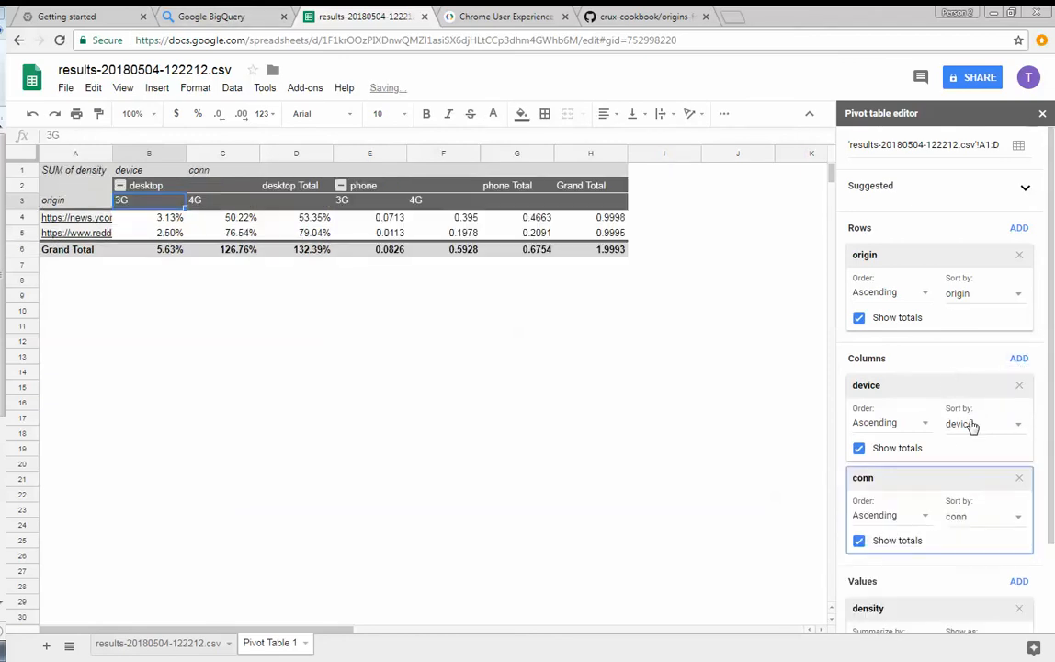
left_click_drag(918, 481, 916, 377)
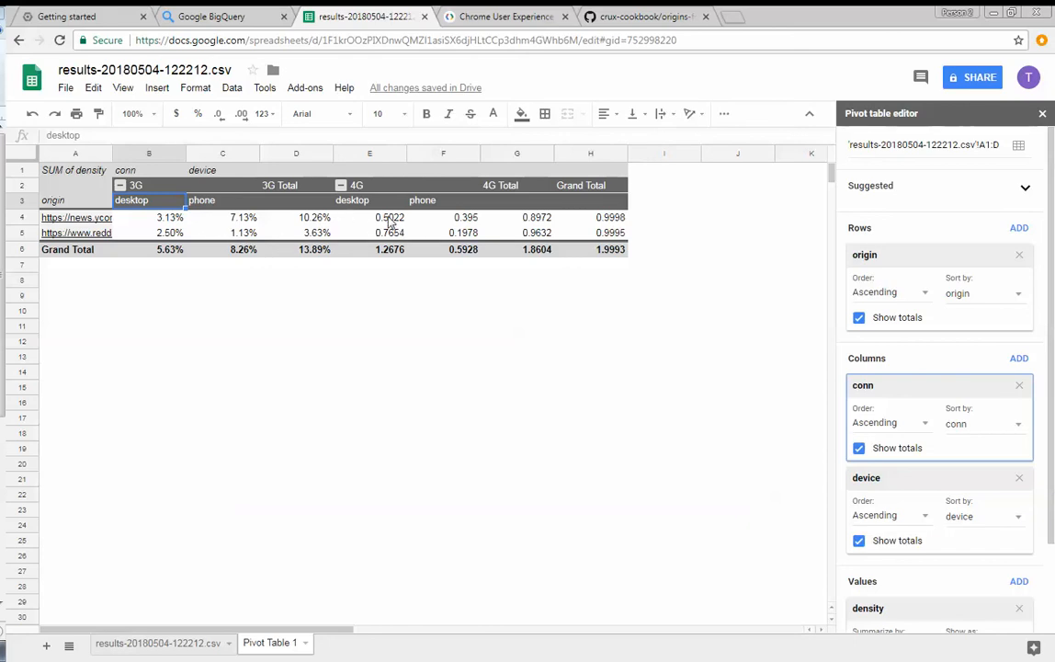
left_click_drag(390, 221, 467, 240)
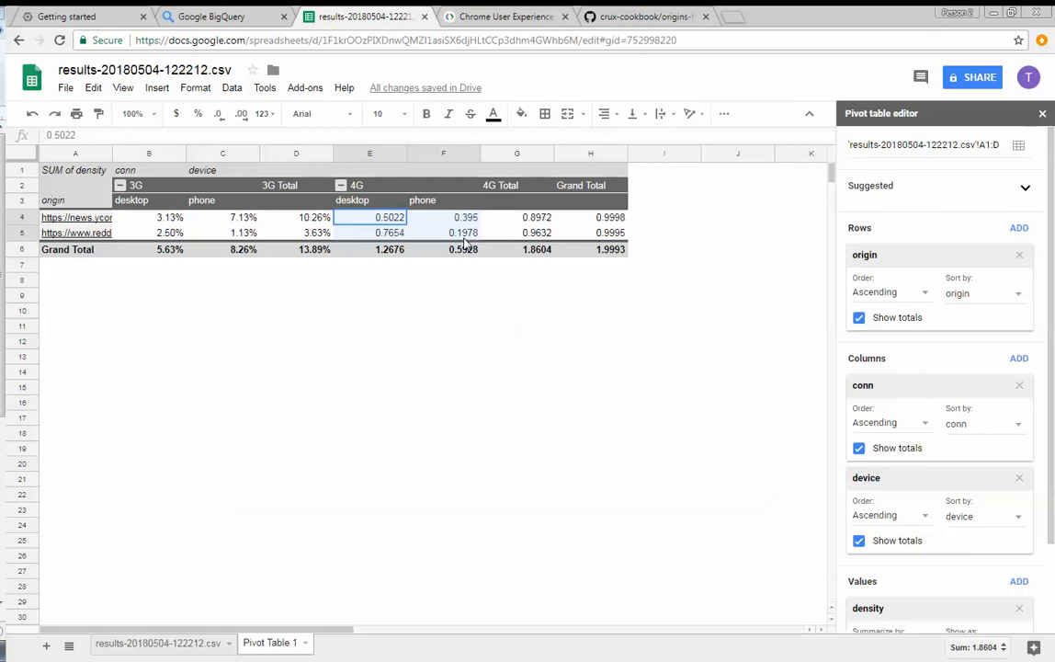
left_click(459, 235)
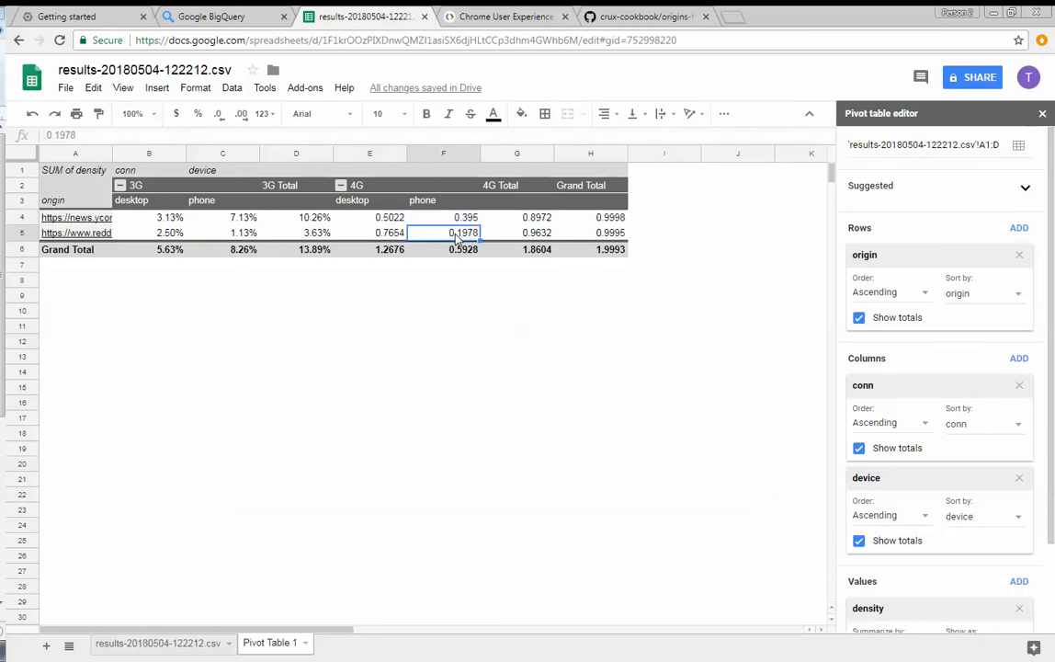
left_click_drag(456, 237, 365, 208)
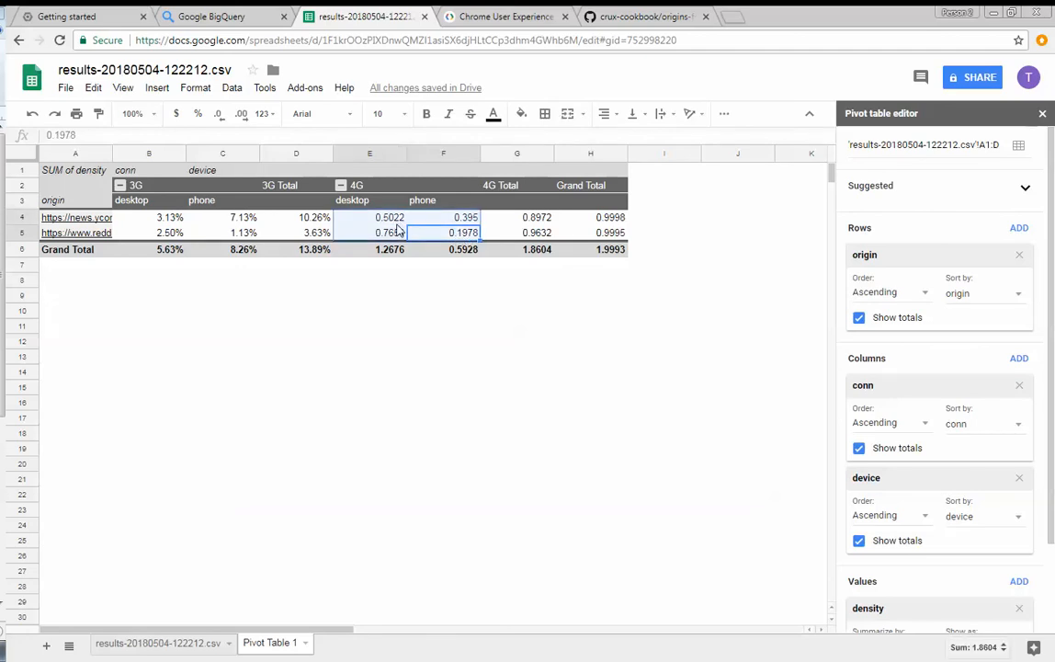
left_click(488, 267)
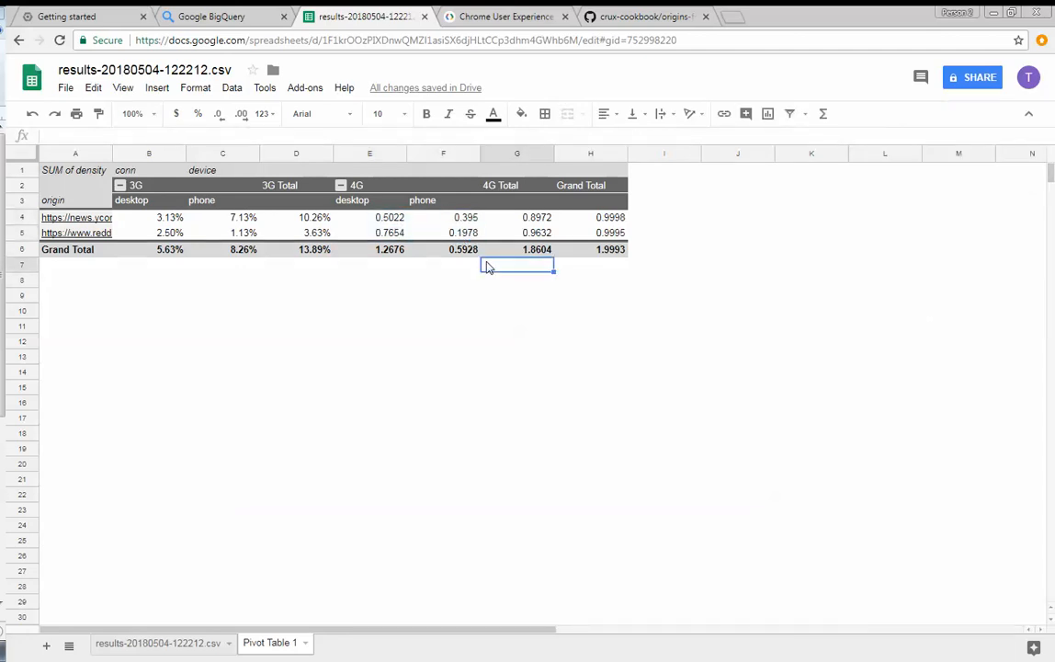